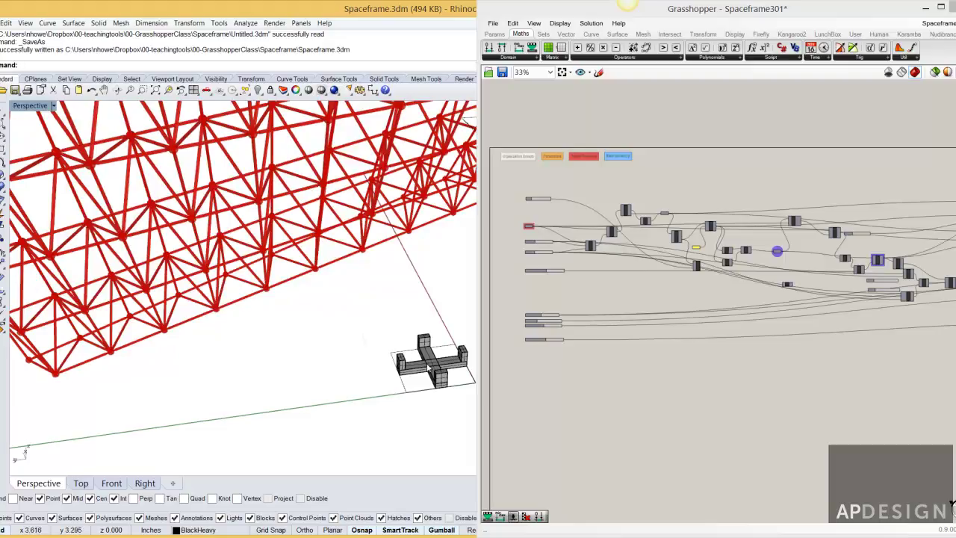
Examine the cross-shaped connector solid beside the red spaceframe up close and from several angles.
right_click_drag(378, 351, 318, 346)
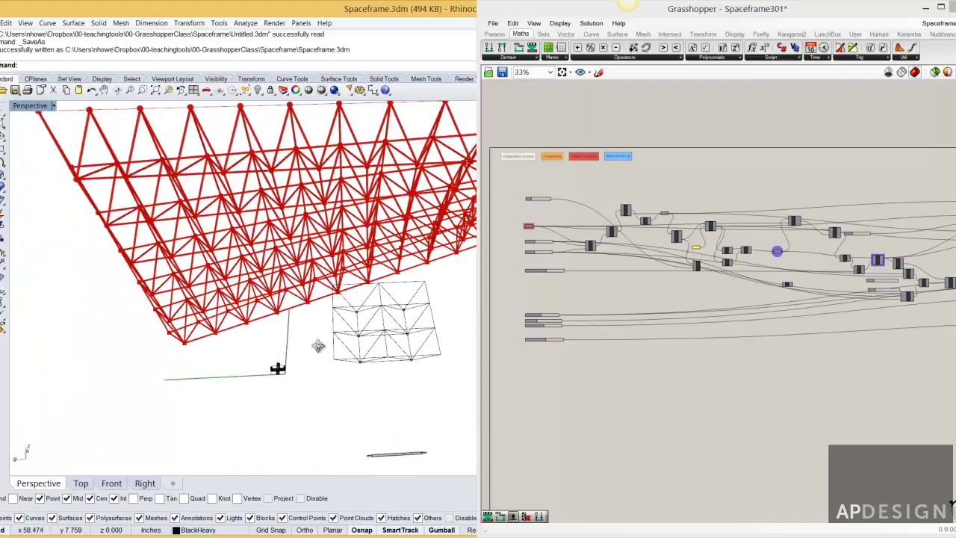
scroll(297, 380, "up", 5)
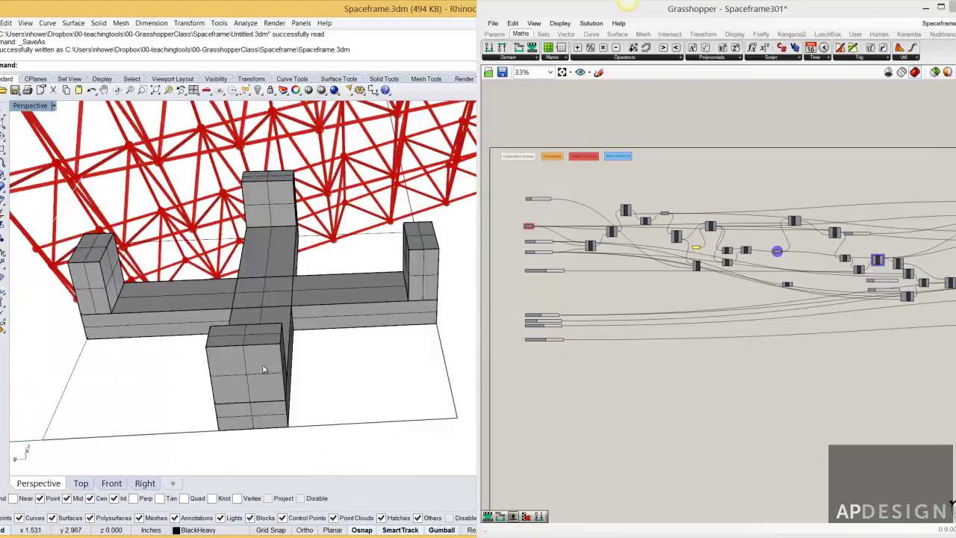
right_click_drag(274, 356, 276, 358)
scroll(278, 359, "down", 5)
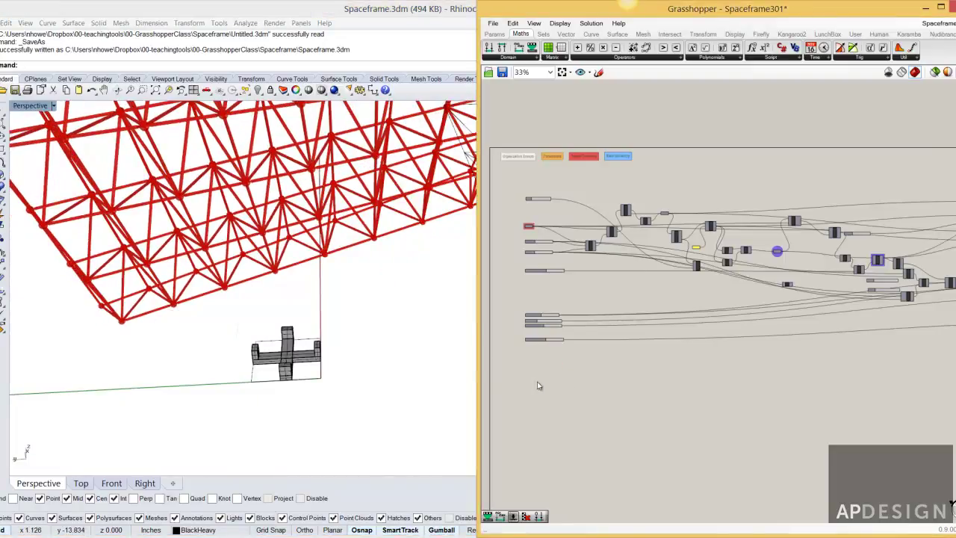
left_click(306, 364)
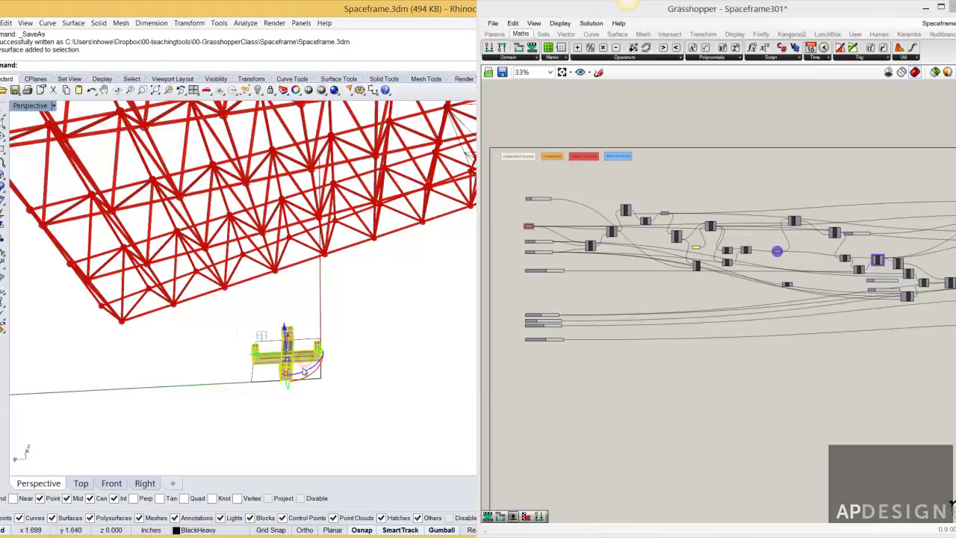
left_click(318, 398)
right_click_drag(319, 397, 292, 363)
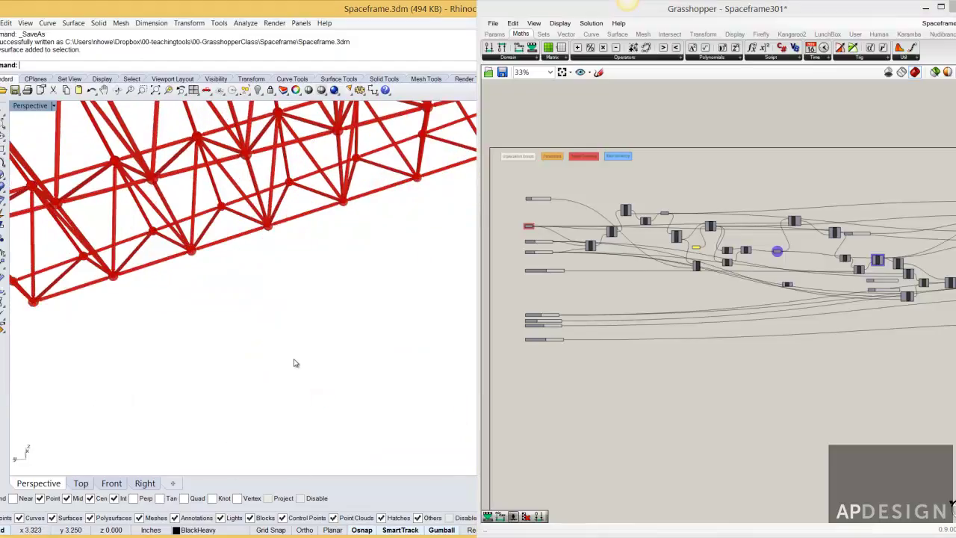
scroll(294, 363, "down", 5)
left_click(306, 361)
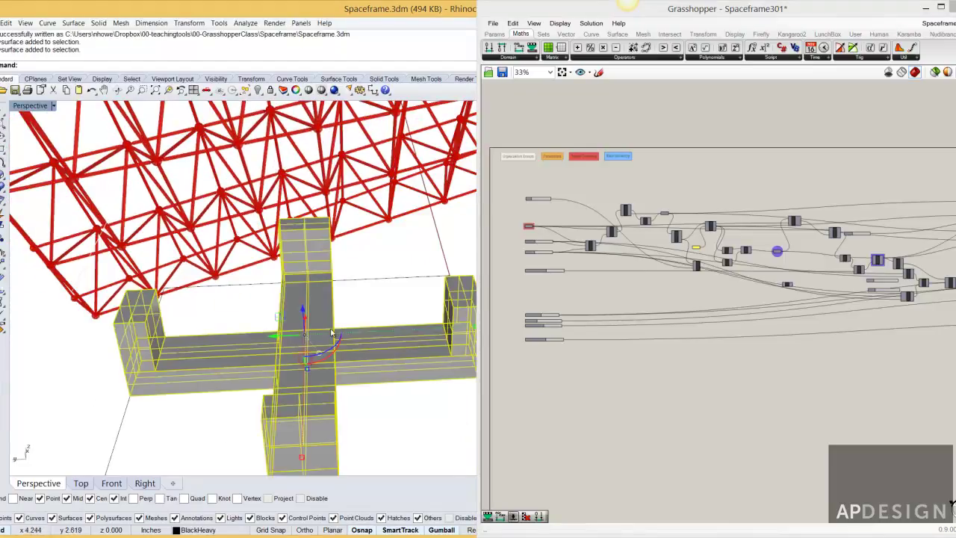
left_click(386, 386)
left_click(377, 396)
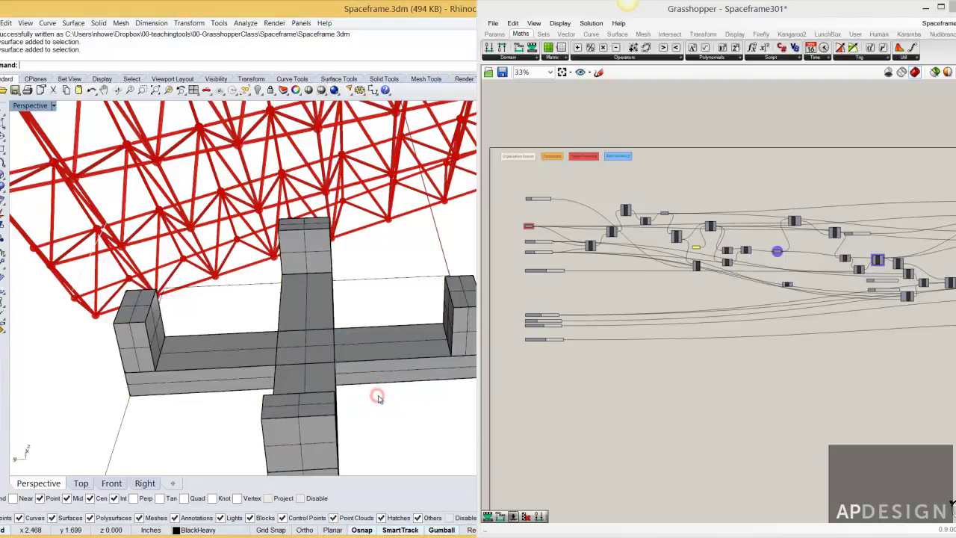
scroll(377, 396, "down", 5)
scroll(378, 394, "up", 2)
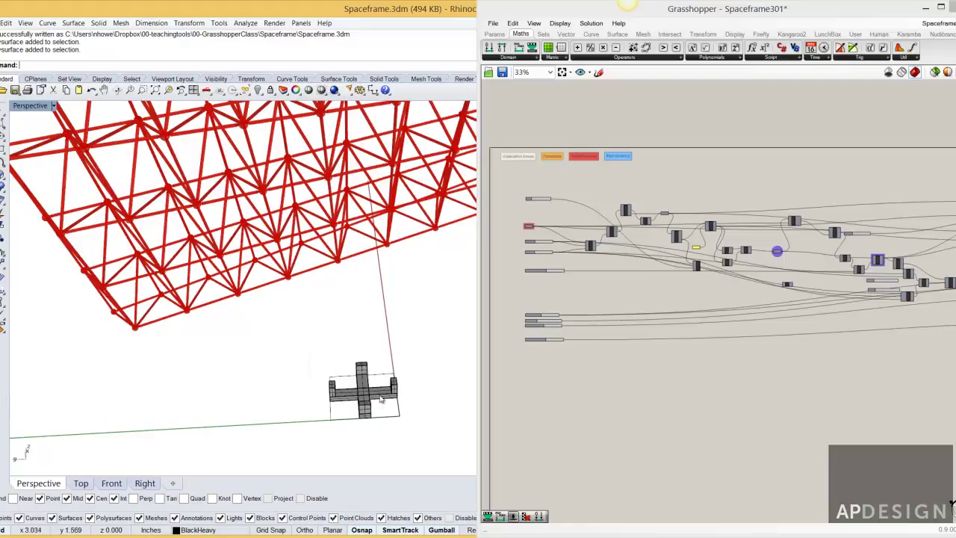
scroll(378, 399, "up", 4)
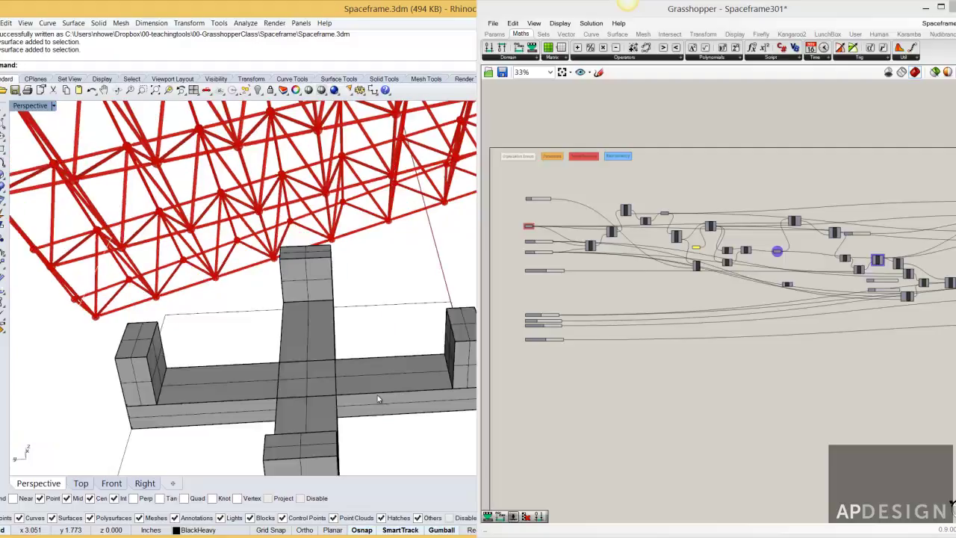
Add a Brep parameter below the sliders and set the cross-shaped connector polysurface as its one brep.
left_click(377, 398)
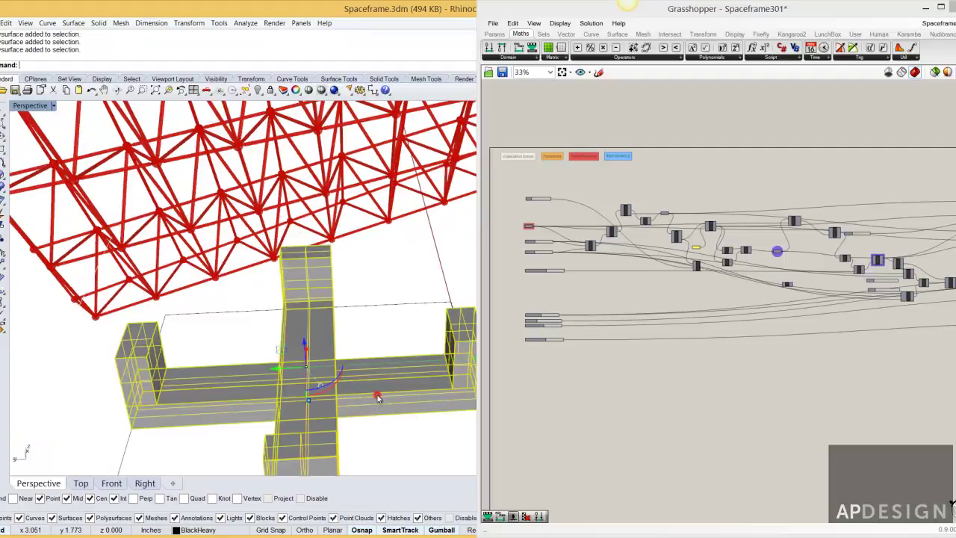
double_click(572, 389)
type("brep")
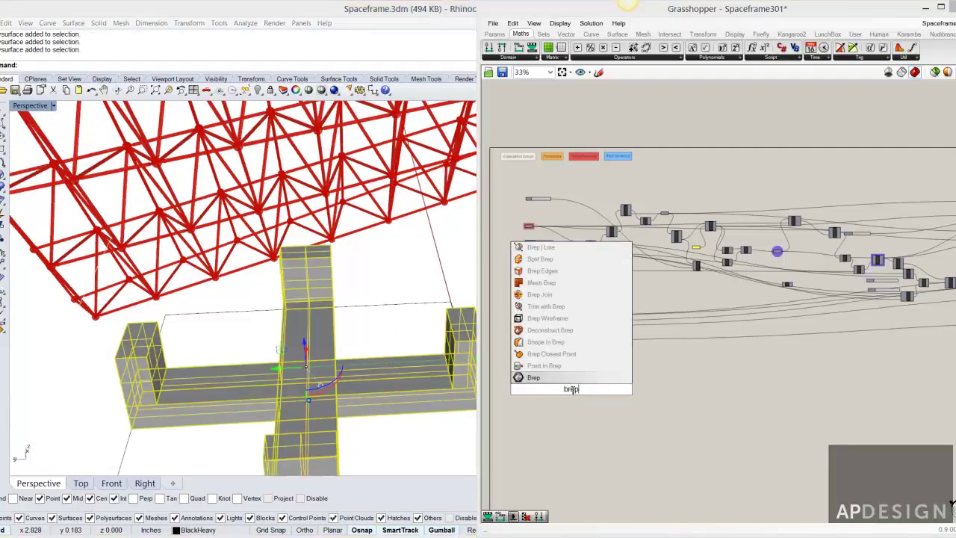
key("Return")
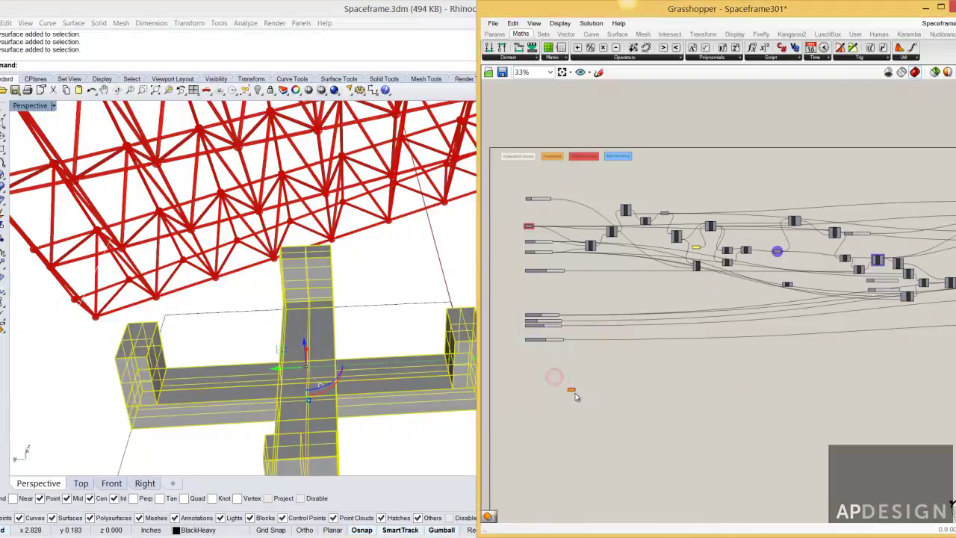
scroll(568, 389, "up", 3)
right_click(569, 390)
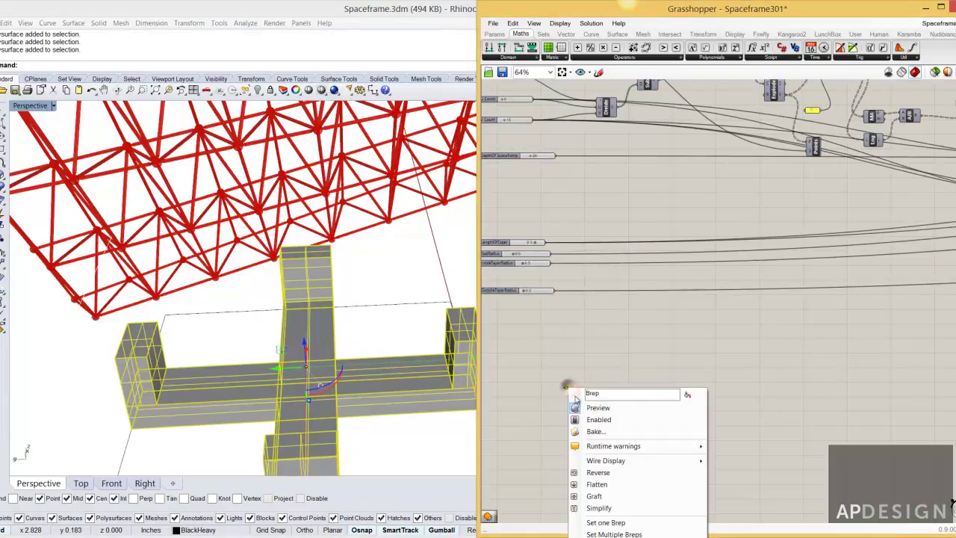
left_click(605, 520)
left_click(596, 437)
left_click(394, 432)
Turn off the preview of the final Loft and Cap components at the end of the definition.
scroll(395, 430, "down", 10)
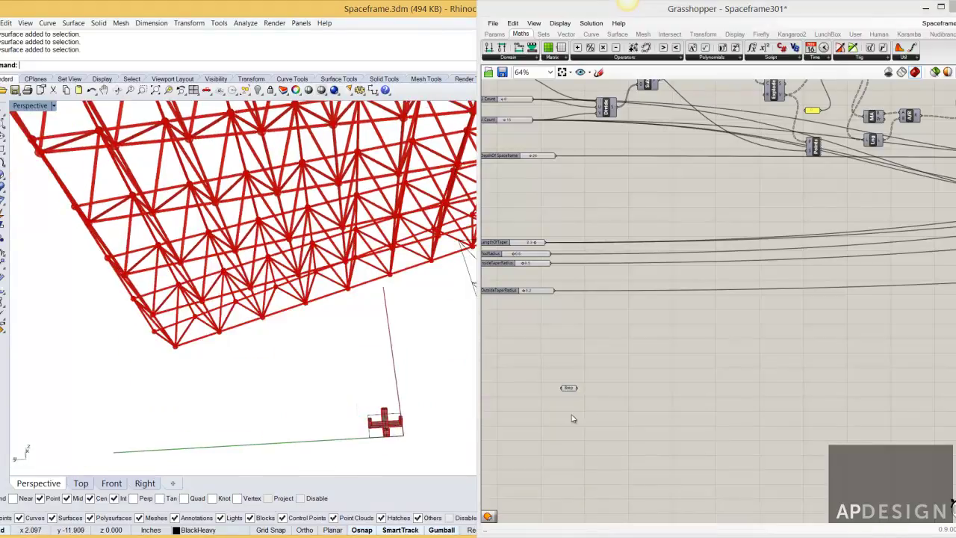
right_click_drag(577, 415, 544, 416)
mouse_move(299, 380)
right_mouse_down()
mouse_move(387, 402)
mouse_move(367, 391)
mouse_move(367, 399)
mouse_move(309, 391)
right_mouse_up()
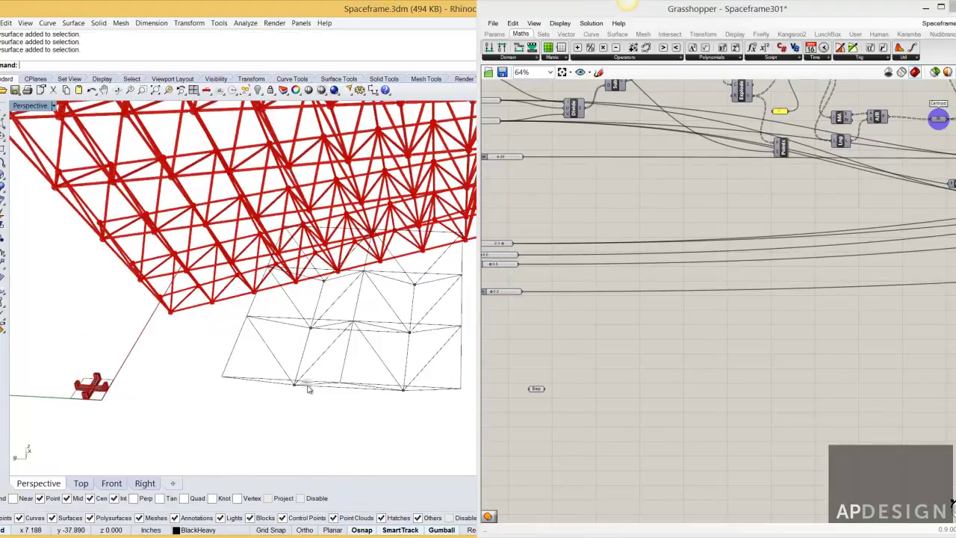
left_click(309, 390)
left_click(639, 372)
scroll(645, 375, "down", 4)
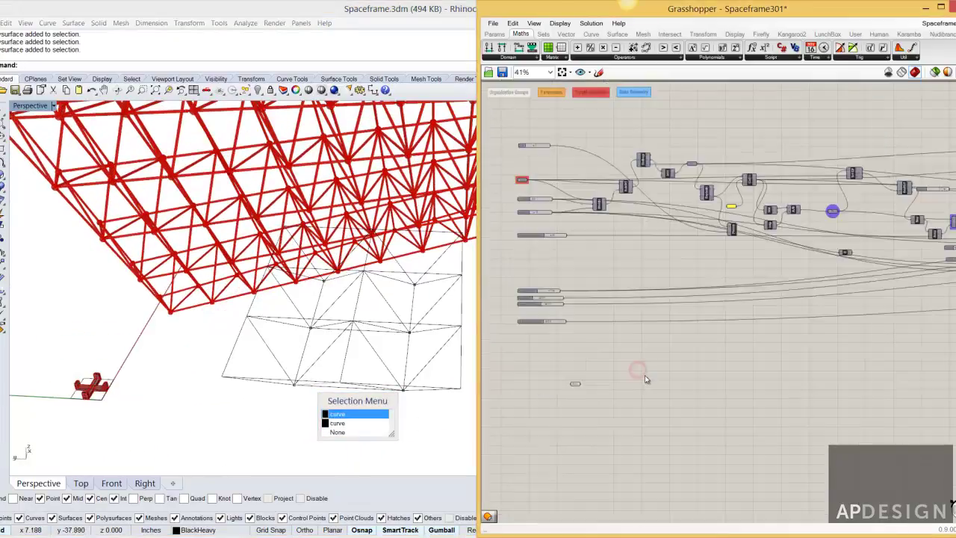
right_click_drag(702, 381, 523, 359)
right_click_drag(788, 345, 622, 326)
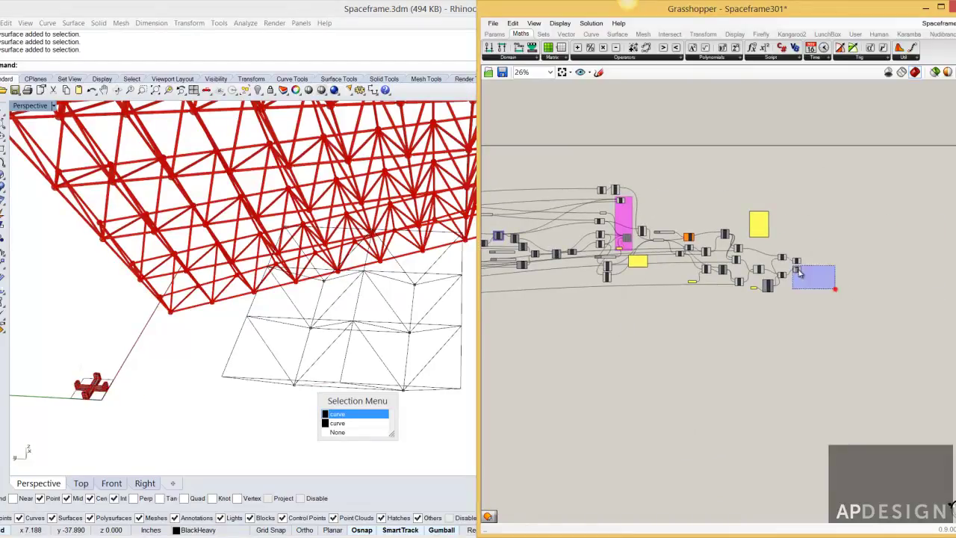
left_click_drag(833, 289, 766, 230)
middle_click(767, 230)
left_click(796, 203)
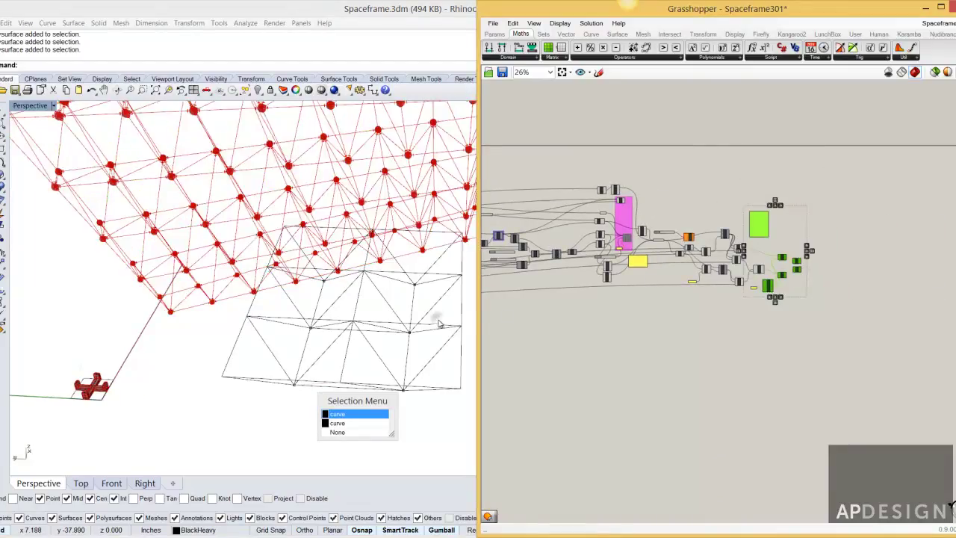
left_click(416, 351)
left_click(414, 352)
Turn off the preview of the remaining downstream spaceframe components, from the polylines through the circles and lofts.
left_click(686, 316)
left_click_drag(775, 335, 575, 170)
middle_click(575, 170)
left_click(603, 148)
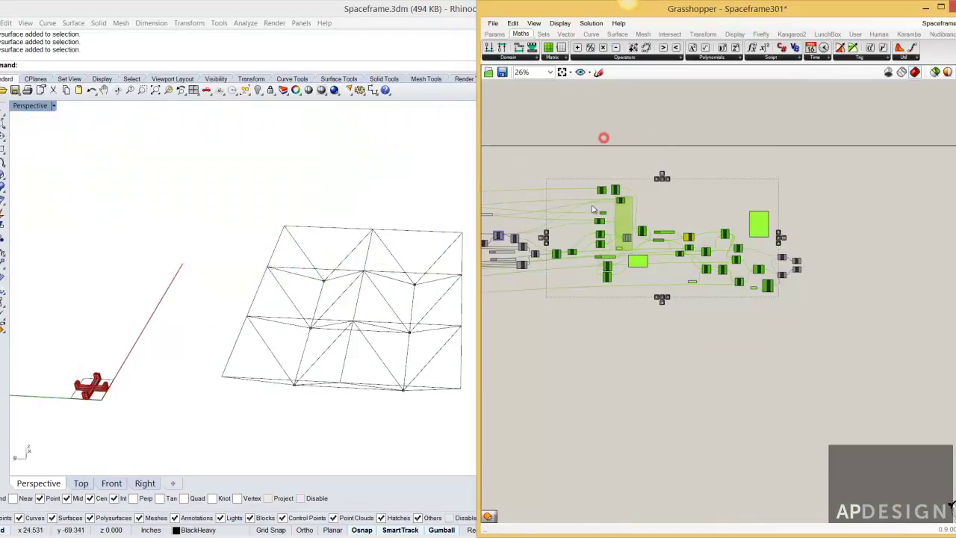
Examine the black reference truss lines and the connector, and review the definition back to its sliders.
left_click(384, 309)
scroll(310, 396, "up", 3)
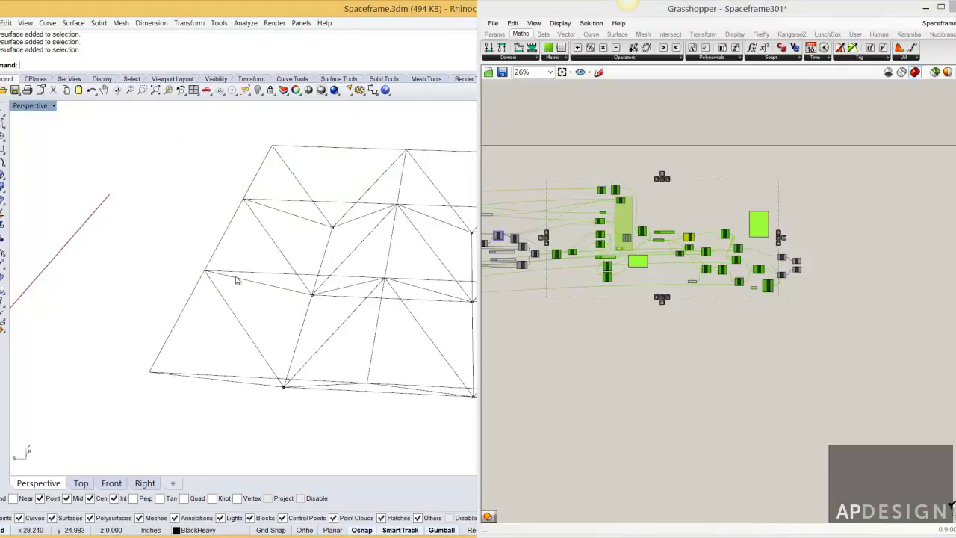
scroll(236, 280, "down", 1)
scroll(238, 281, "down", 5)
right_click_drag(135, 312, 171, 327)
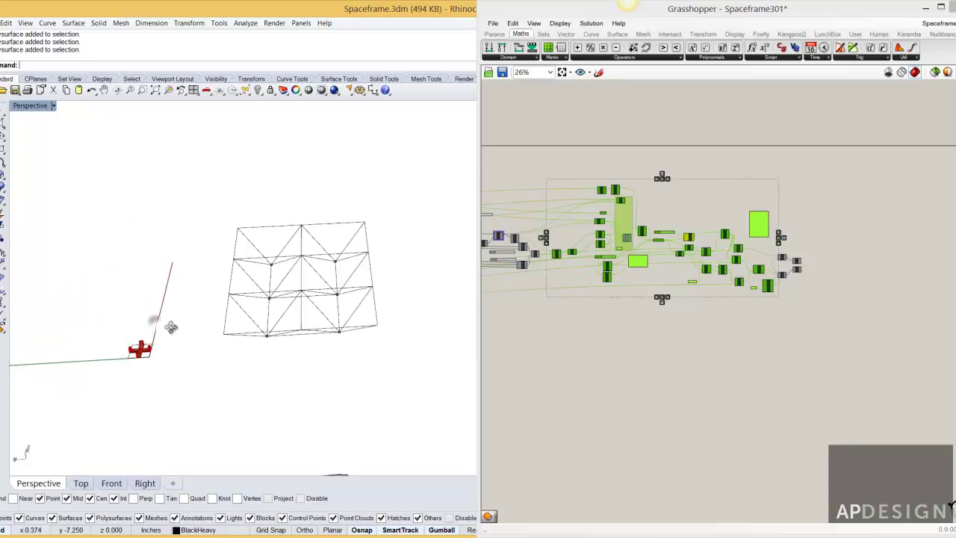
right_click_drag(588, 330, 645, 331)
left_click(612, 365)
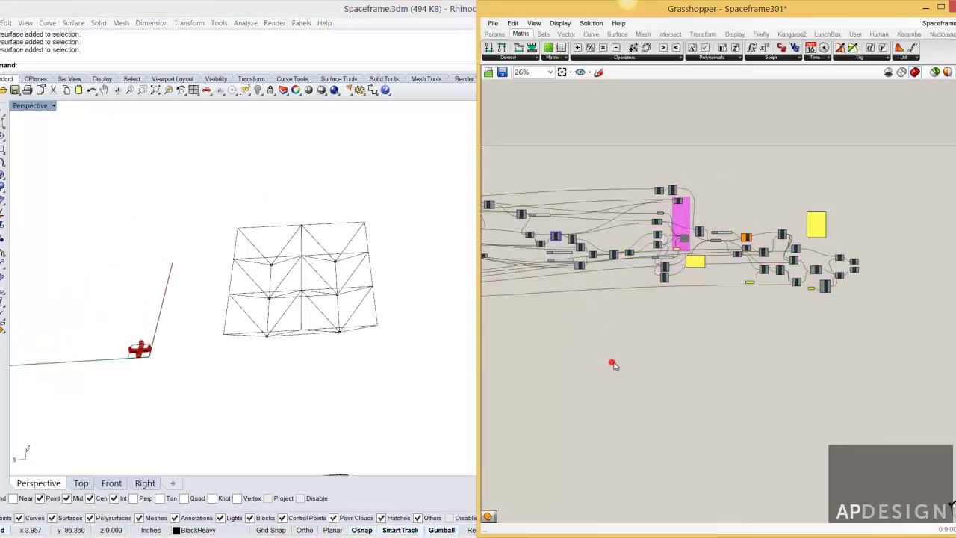
right_click_drag(545, 333, 742, 322)
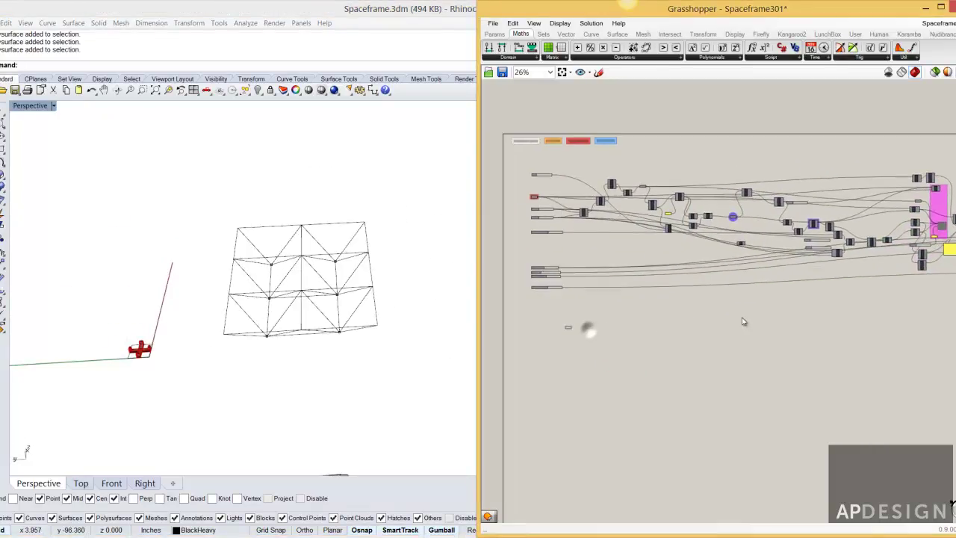
right_click_drag(252, 339, 251, 336)
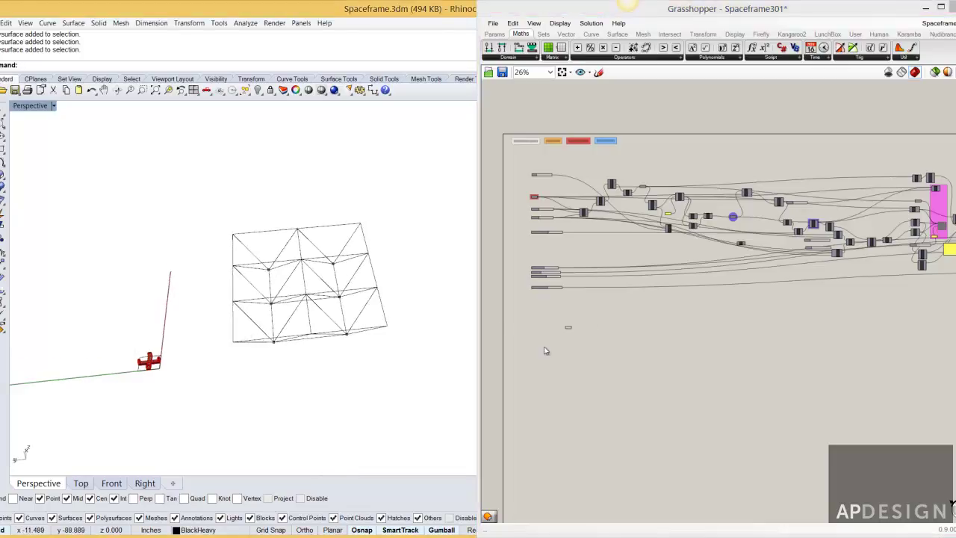
Add an Orient component and place it beside the Brep parameter.
left_click(566, 340)
scroll(566, 340, "up", 4)
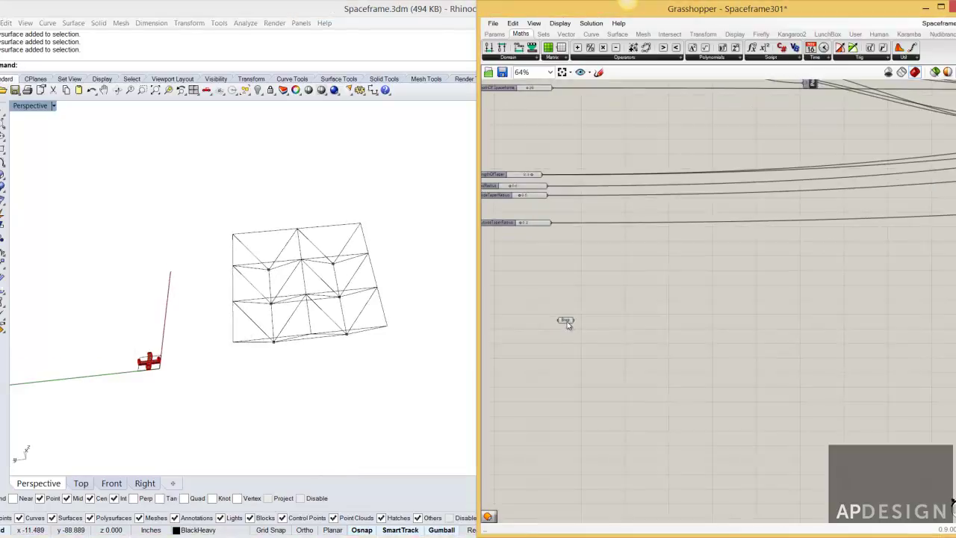
double_click(632, 328)
type("ori")
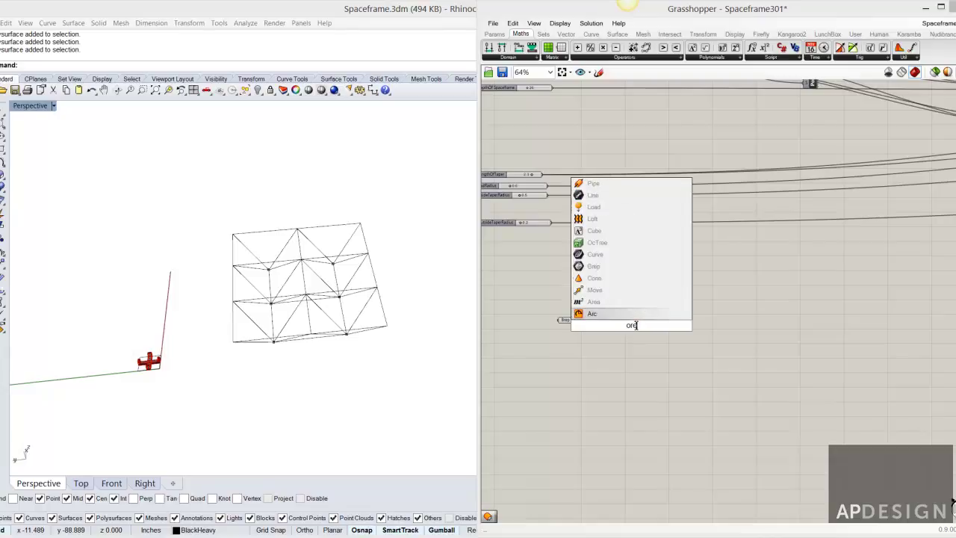
type("e")
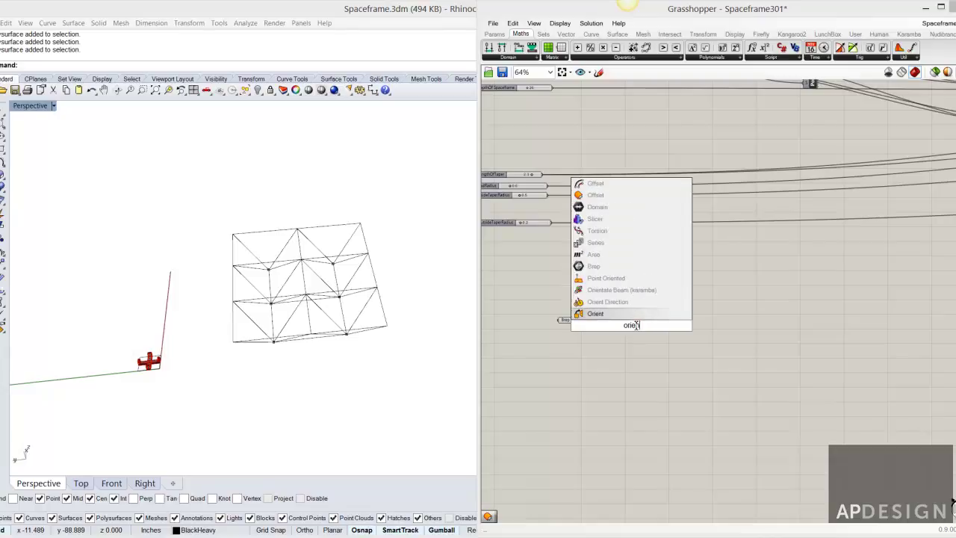
key("Return")
scroll(626, 332, "up", 2)
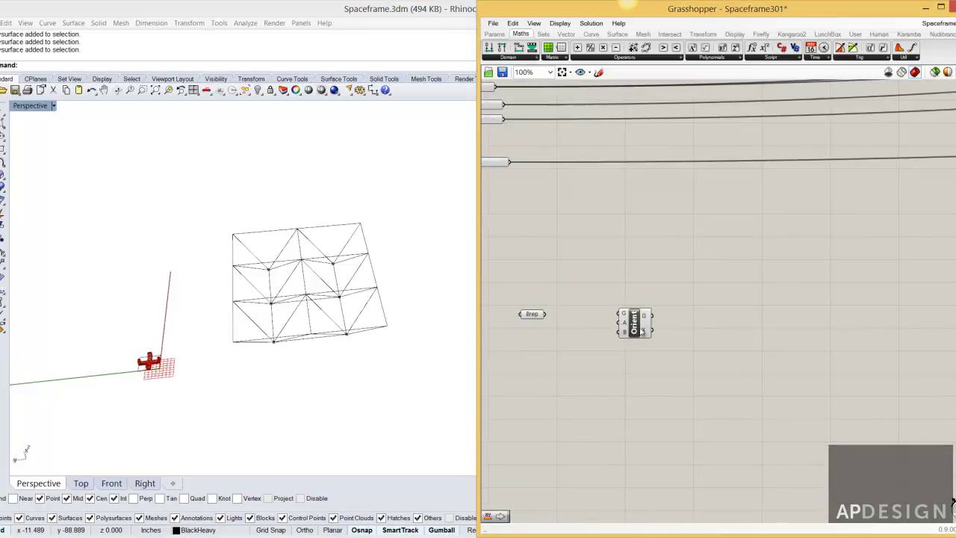
left_click_drag(641, 329, 634, 311)
left_click(646, 337)
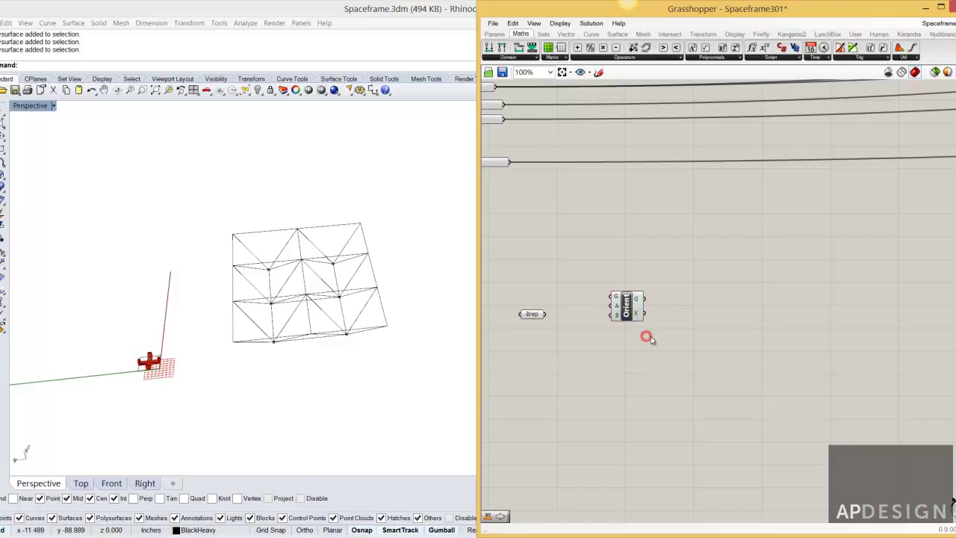
Locate the Cull Index component upstream of the Centroid point and turn on its preview.
scroll(651, 339, "down", 5)
right_click_drag(736, 324, 634, 351)
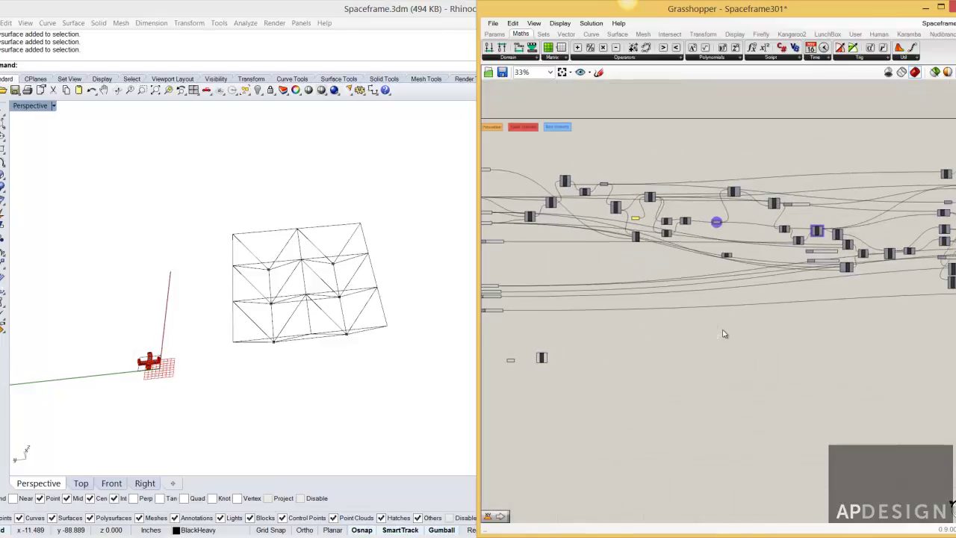
scroll(723, 334, "down", 4)
scroll(885, 293, "up", 5)
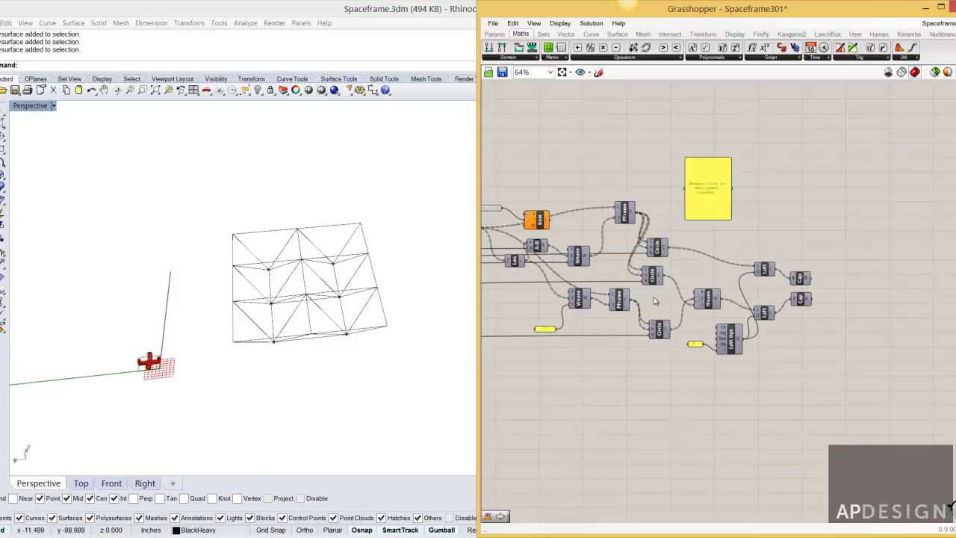
right_click_drag(657, 303, 850, 320)
scroll(849, 320, "down", 1)
scroll(603, 248, "up", 1)
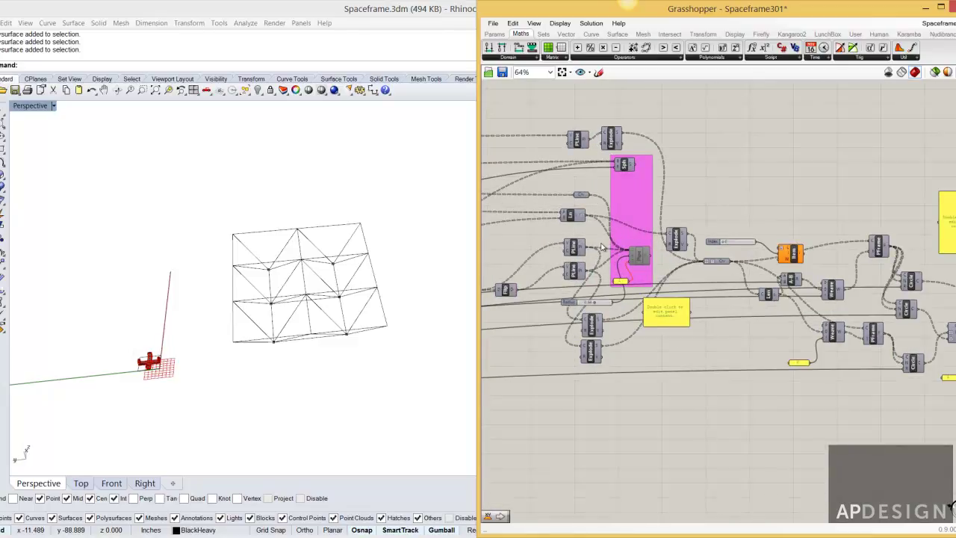
scroll(602, 247, "up", 1)
right_click_drag(605, 255, 779, 257)
right_click_drag(678, 248, 769, 251)
right_click_drag(658, 224, 804, 245)
left_click(616, 215)
middle_click(617, 210)
left_click(635, 194)
Make the Centroid group's colour the default and place the Cull Index component in its own group of that colour.
left_click_drag(639, 227, 602, 195)
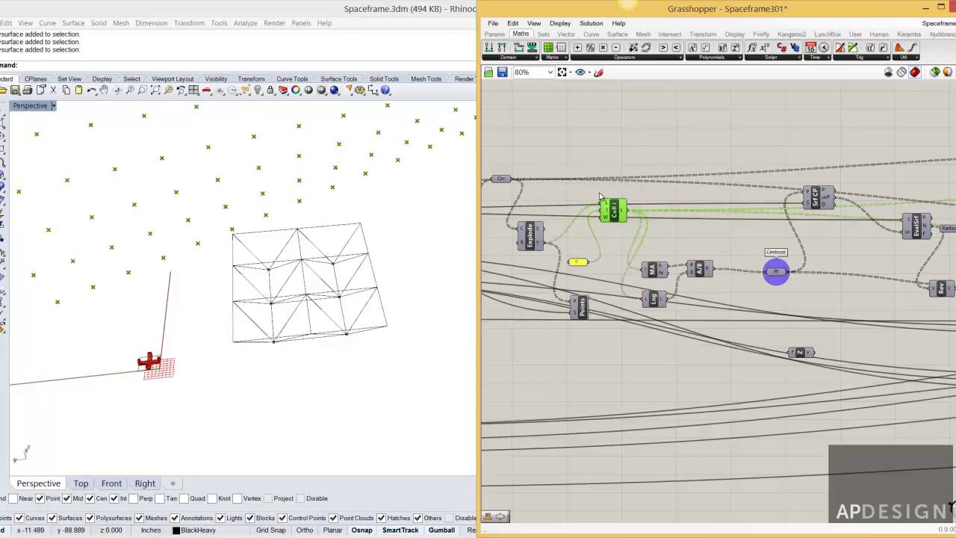
left_click(600, 195)
scroll(630, 227, "up", 3)
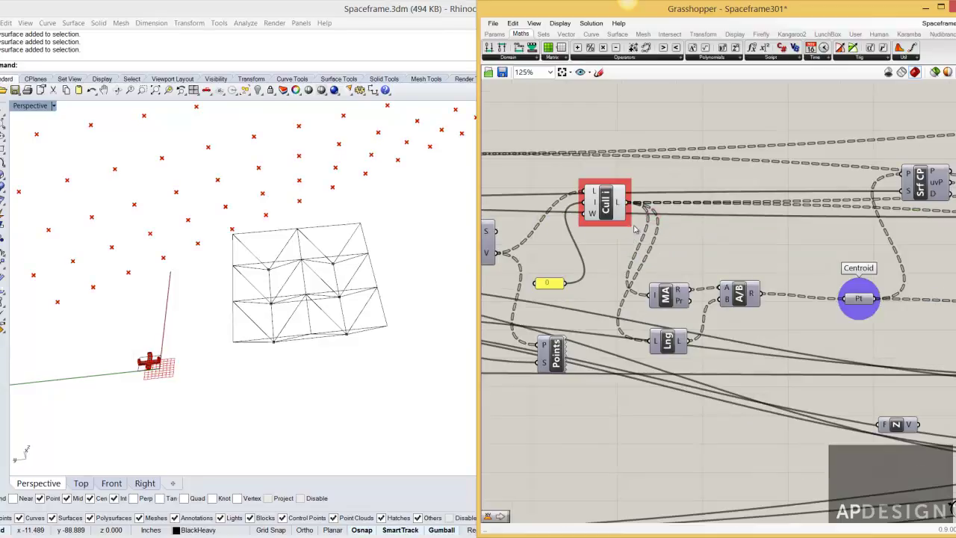
right_click(859, 288)
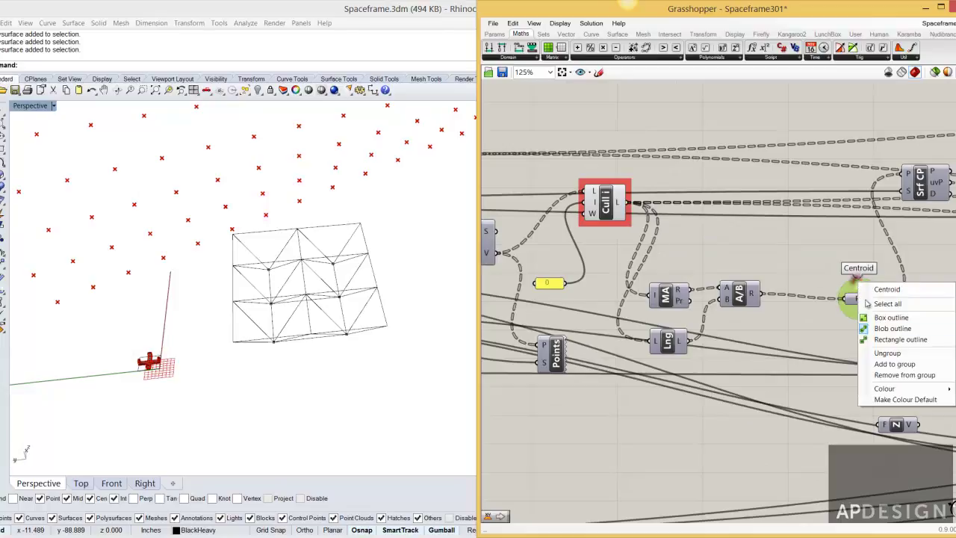
left_click(898, 399)
left_click(698, 265)
left_click(626, 224)
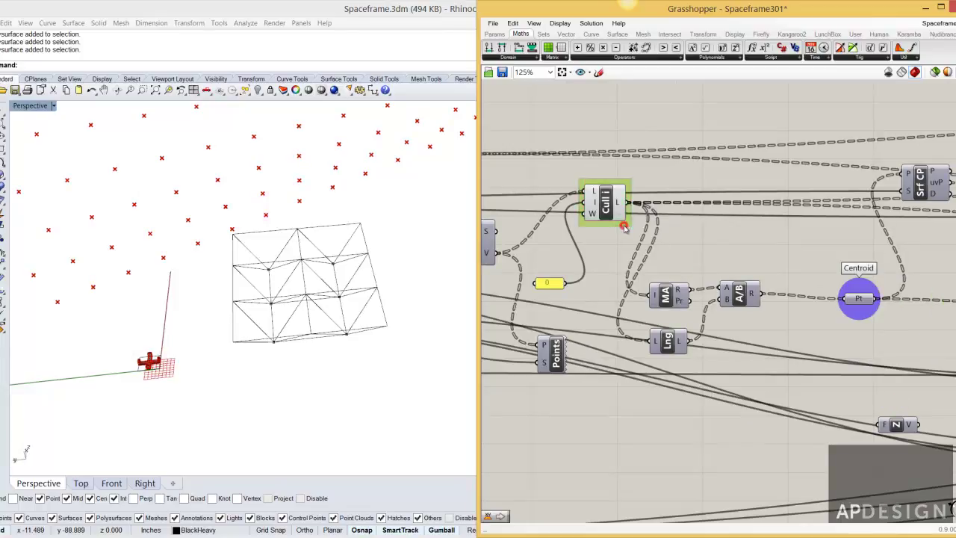
left_click(603, 206)
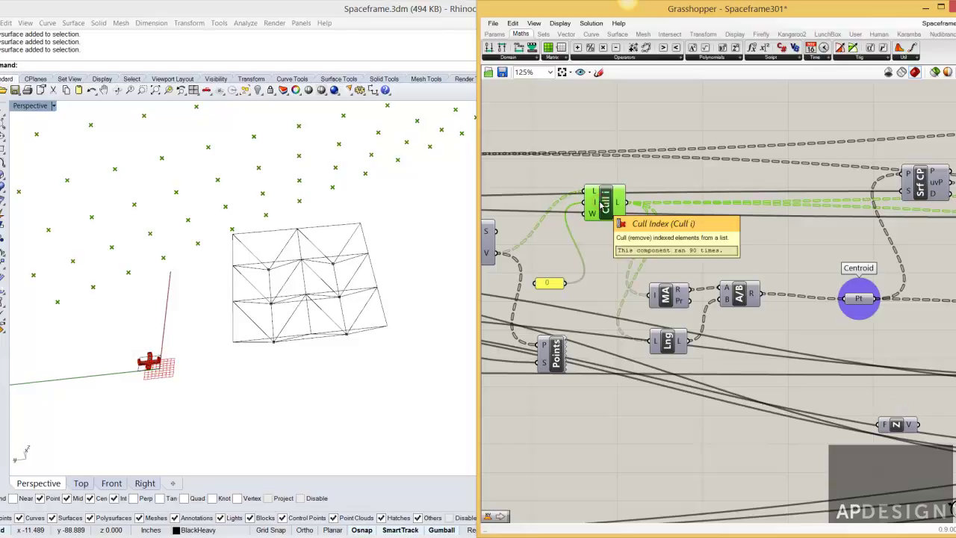
left_click(609, 231)
scroll(608, 230, "down", 1)
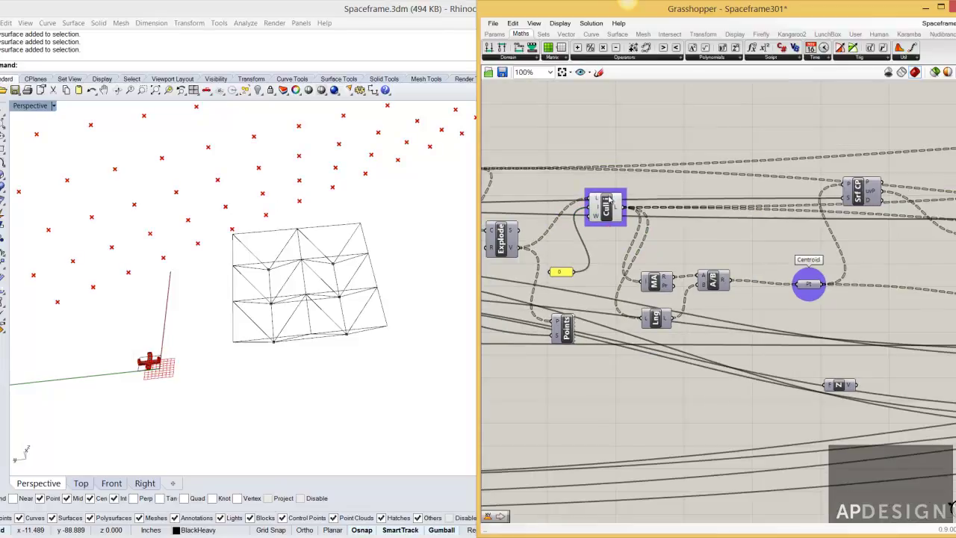
Name the group around the Cull Index component CornersOfPanels.
left_click(609, 193)
right_click(609, 193)
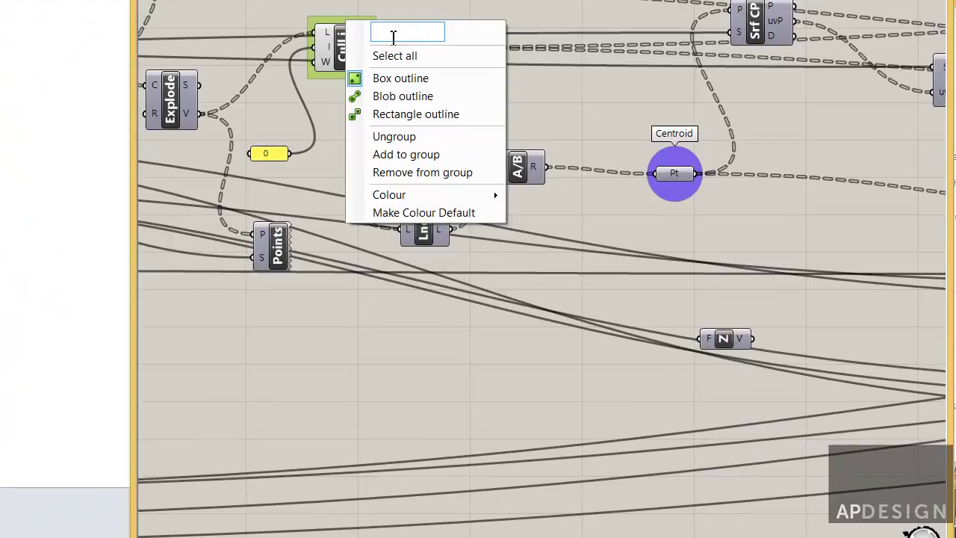
type("Corners")
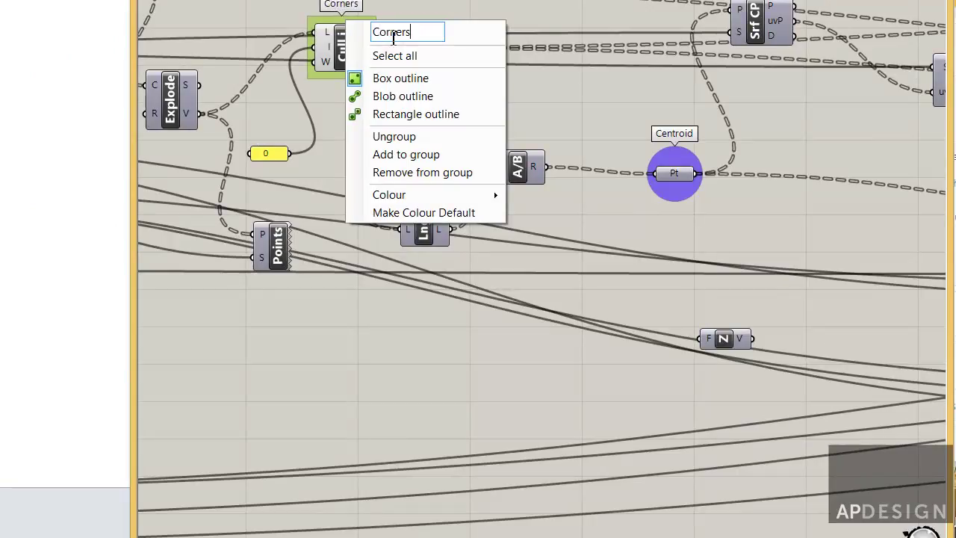
type("OfPanels")
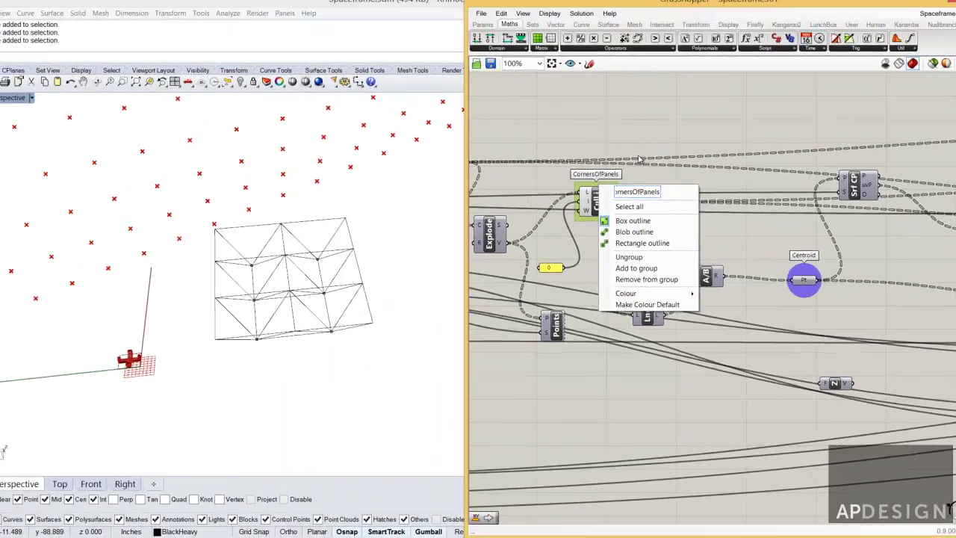
left_click(640, 158)
Examine the panel corner points across the whole surface in the Perspective view, and return to the Orient component in the definition.
right_click_drag(254, 264, 384, 216)
scroll(270, 273, "down", 4)
right_click_drag(456, 267, 374, 326)
scroll(732, 318, "down", 4)
right_click_drag(632, 406, 656, 352)
scroll(571, 420, "up", 4)
scroll(598, 412, "down", 7)
scroll(581, 417, "up", 3)
scroll(582, 418, "up", 5)
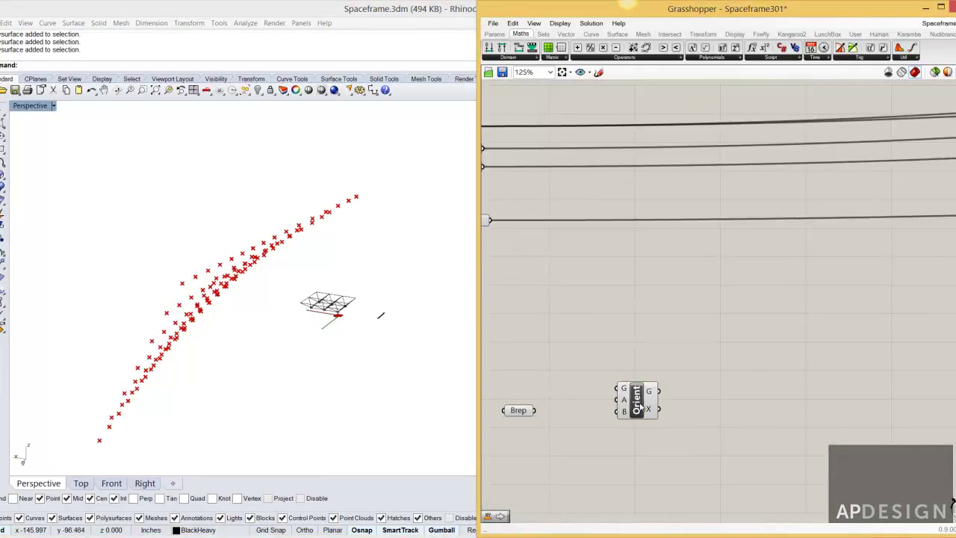
Connect the Brep parameter to the Orient component's Geometry input and arrange the two components side by side.
left_click_drag(641, 403, 634, 419)
left_click(572, 412)
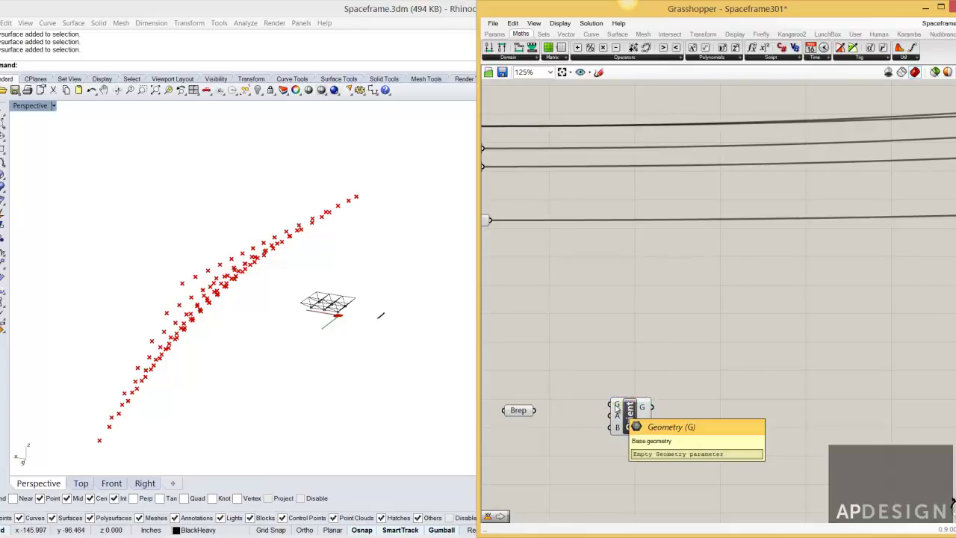
left_click_drag(533, 410, 533, 390)
right_click_drag(546, 403, 596, 394)
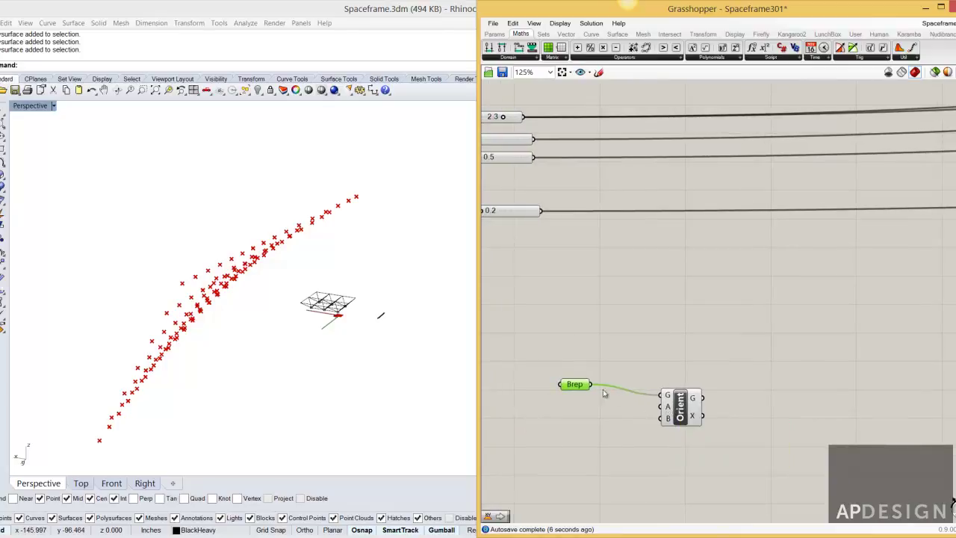
left_click_drag(580, 387, 582, 386)
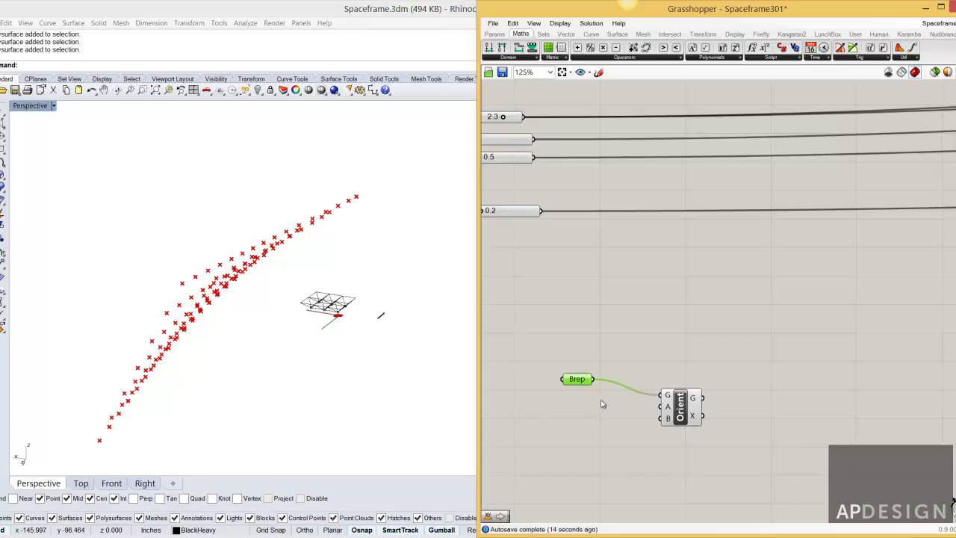
Add an XY Plane component below the Brep parameter, beside the Orient component.
scroll(370, 333, "up", 4)
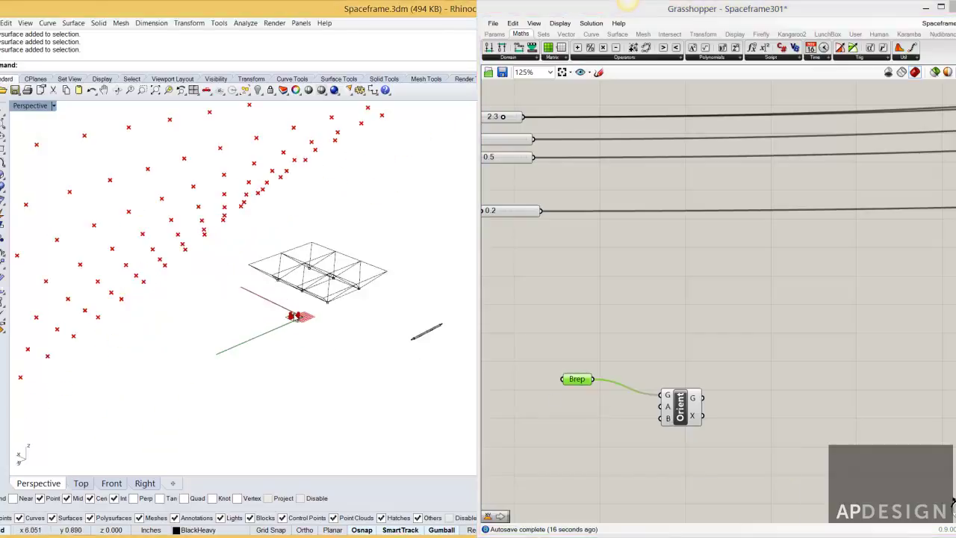
scroll(296, 317, "up", 3)
right_click(662, 382)
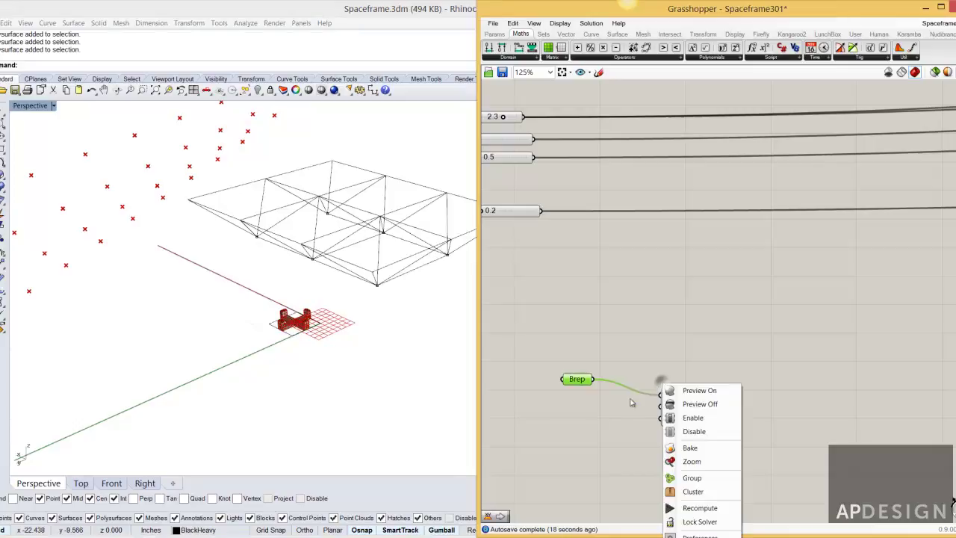
left_click(670, 406)
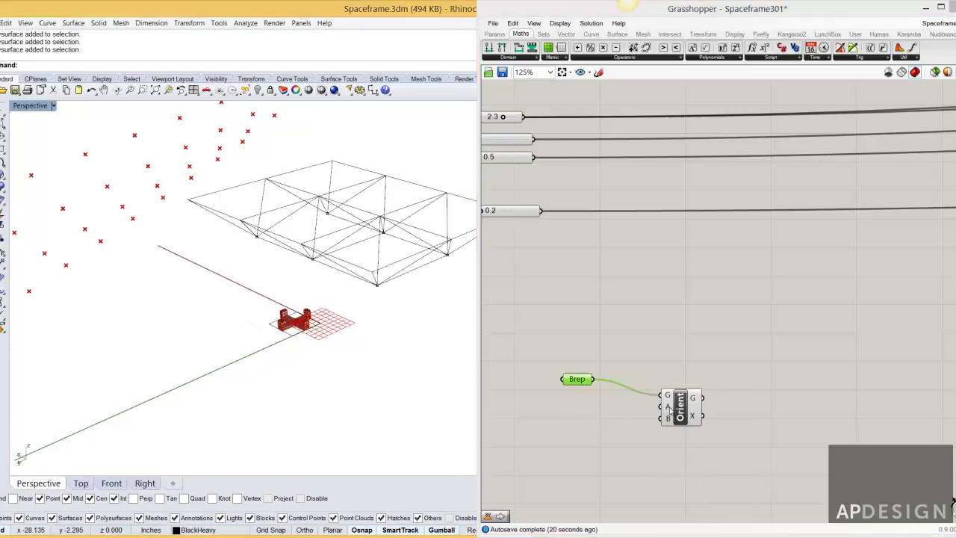
mouse_move(670, 405)
scroll(263, 345, "up", 5)
double_click(591, 416)
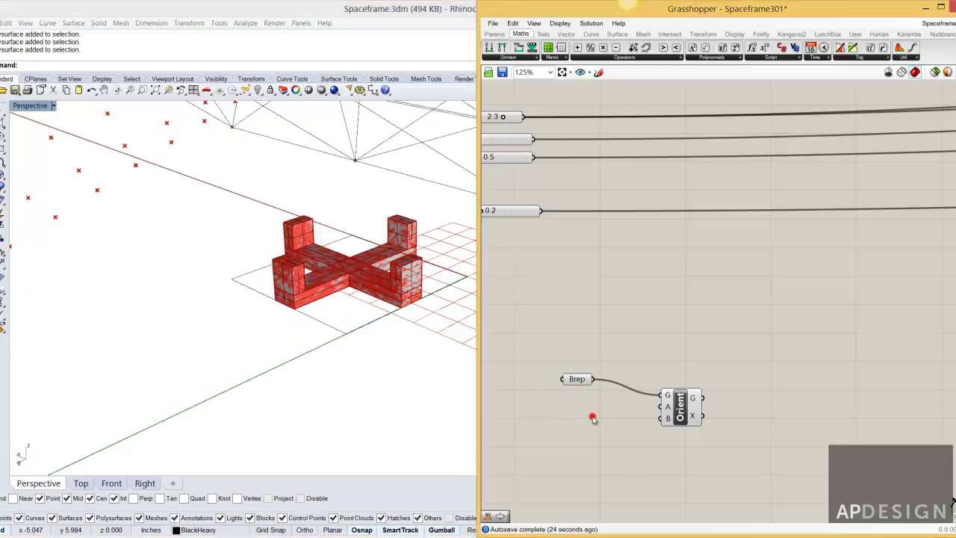
type("xy")
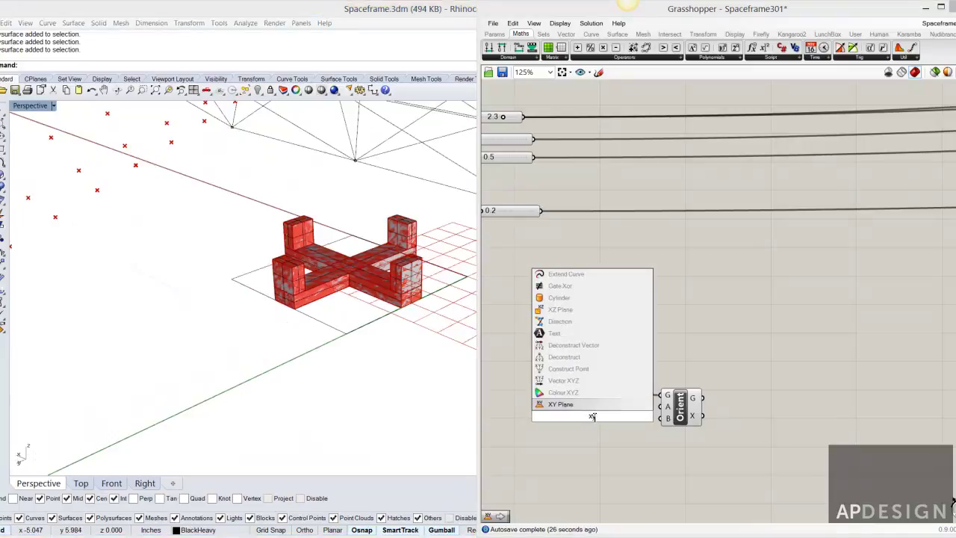
left_click(585, 404)
Set the XY Plane's origin to a single point at the centre of the cross-shaped connector's base.
left_click(388, 281)
left_click(336, 307)
left_click(357, 288)
left_click(391, 291)
left_click(408, 272)
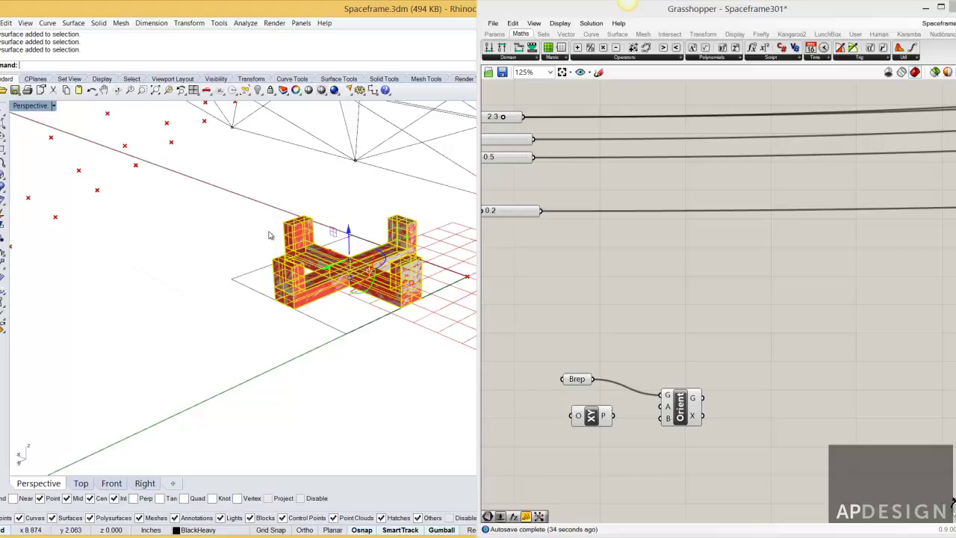
left_click(337, 304)
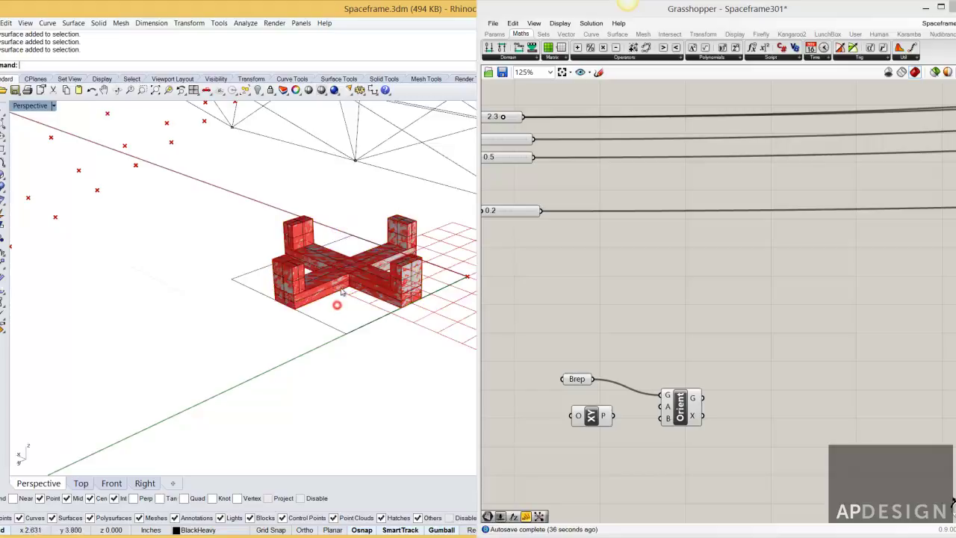
right_click_drag(320, 323, 173, 403)
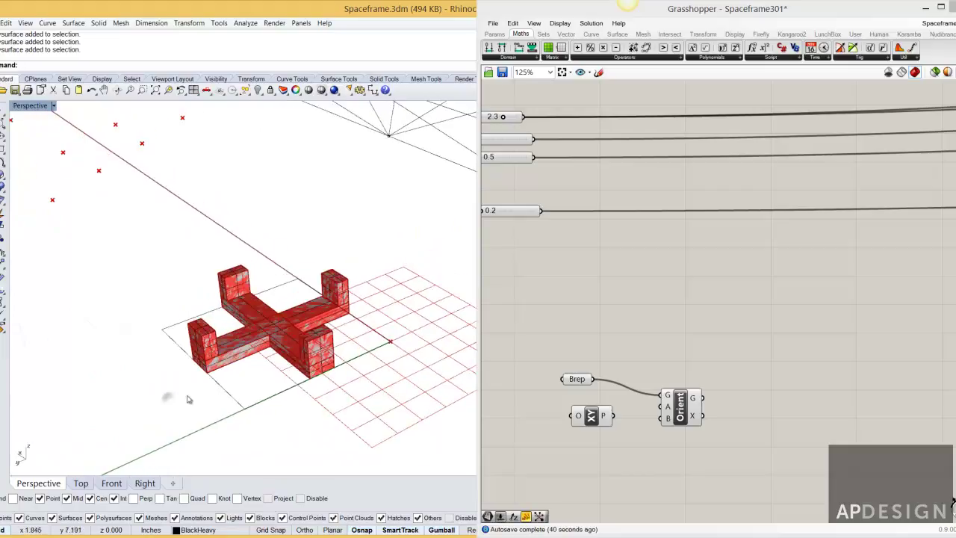
left_click(579, 419)
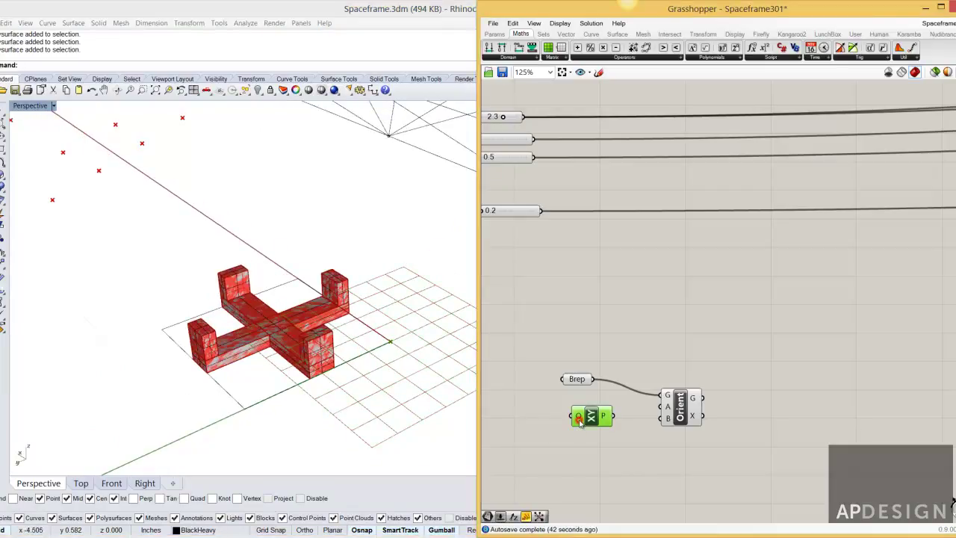
right_click(579, 420)
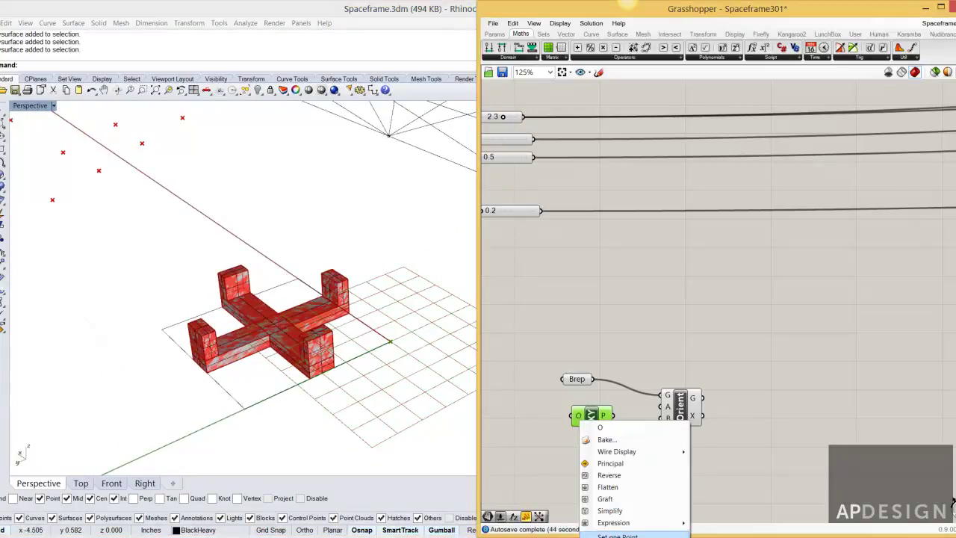
left_click(617, 535)
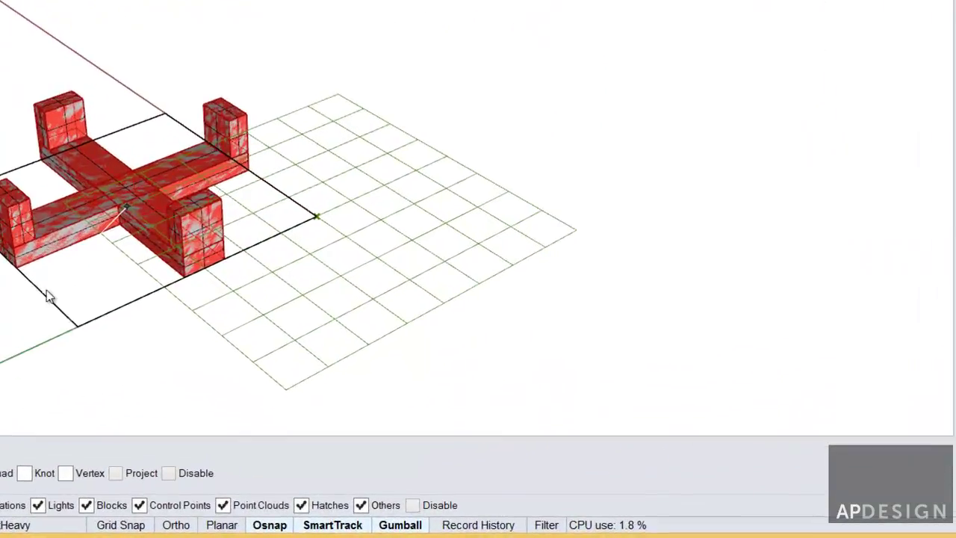
left_click(49, 287)
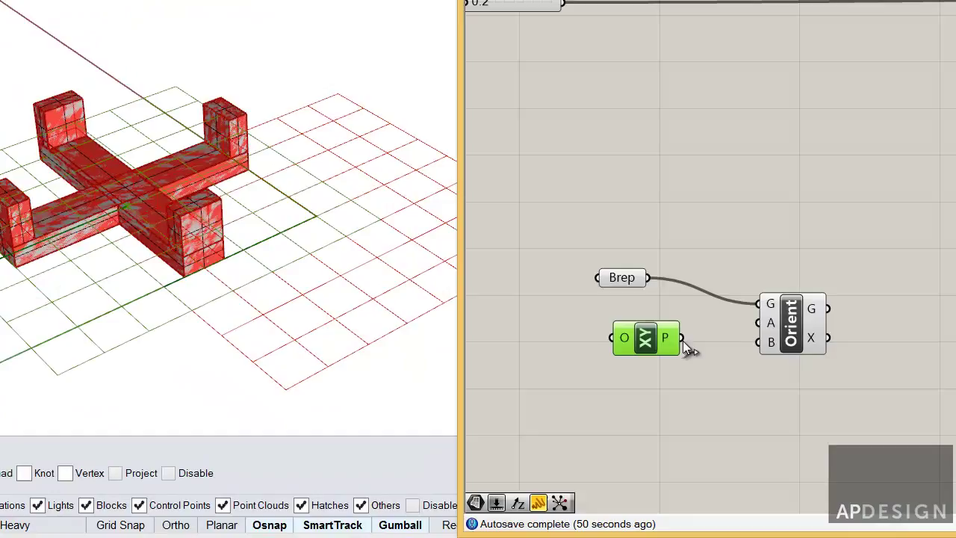
Connect the XY Plane to the Orient component's A input and align the plane component under the Brep parameter.
left_click_drag(683, 341, 759, 322)
left_click_drag(662, 340, 660, 317)
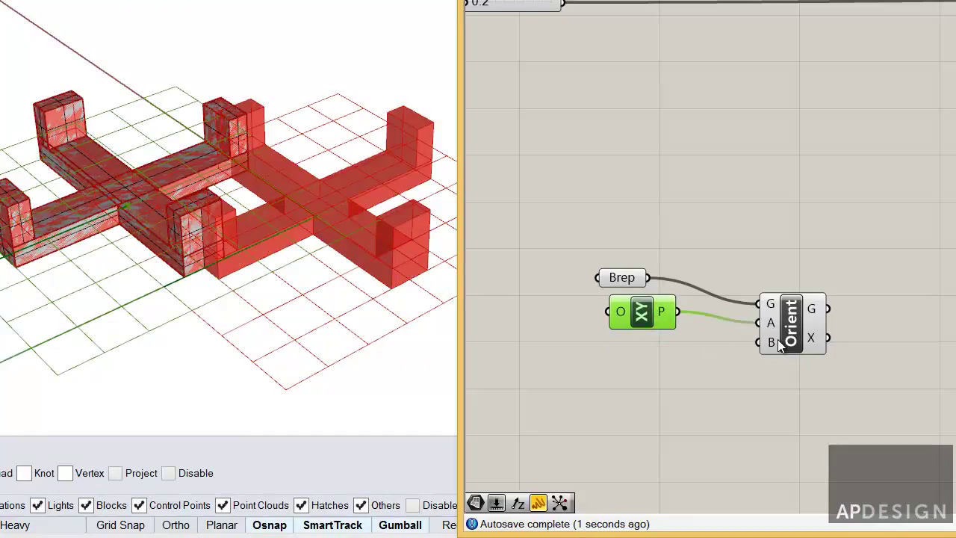
left_click_drag(775, 348, 802, 349)
scroll(388, 299, "up", 3)
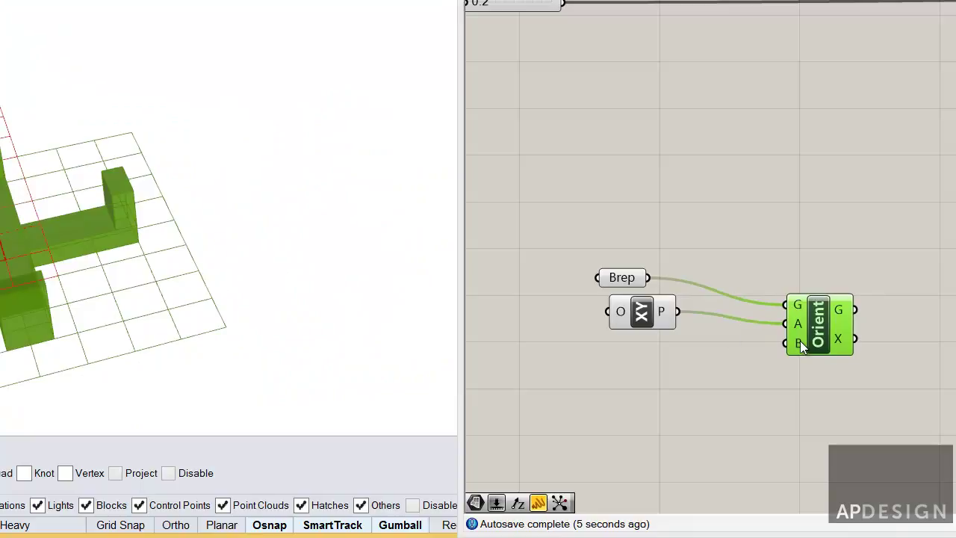
mouse_move(800, 343)
Locate the CornersOfPanels points in the definition and add an Evaluate Surface component beside the Orient component.
scroll(303, 368, "down", 4)
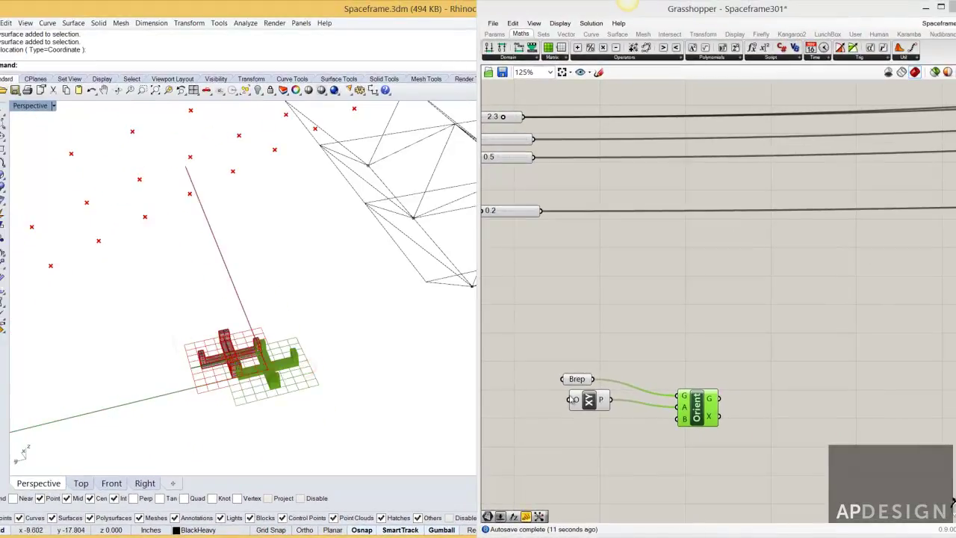
scroll(632, 411, "down", 10)
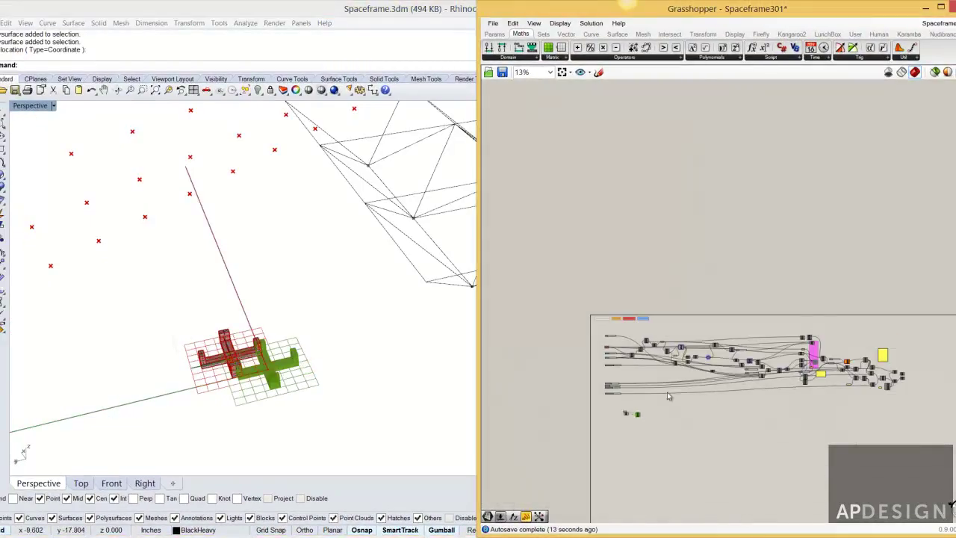
scroll(668, 397, "up", 6)
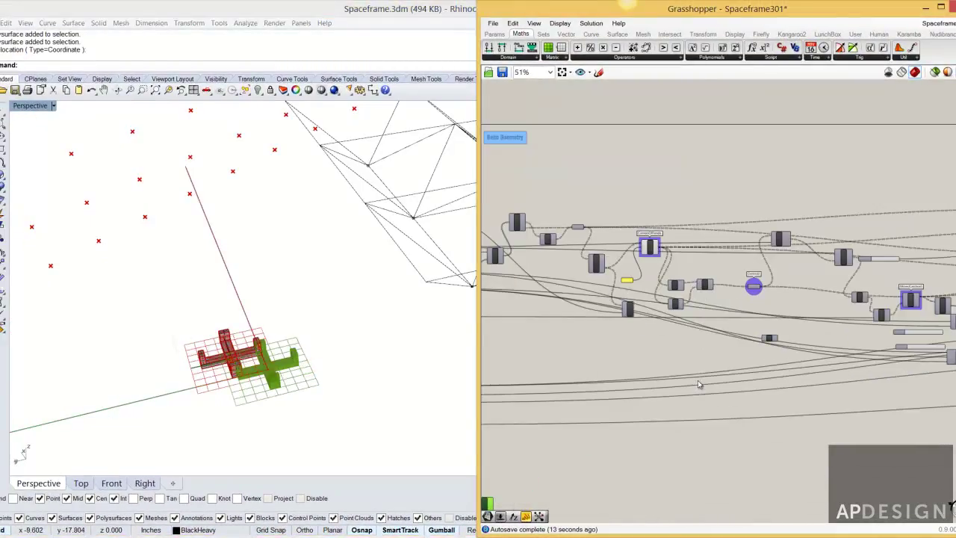
left_click(652, 252)
scroll(652, 253, "up", 3)
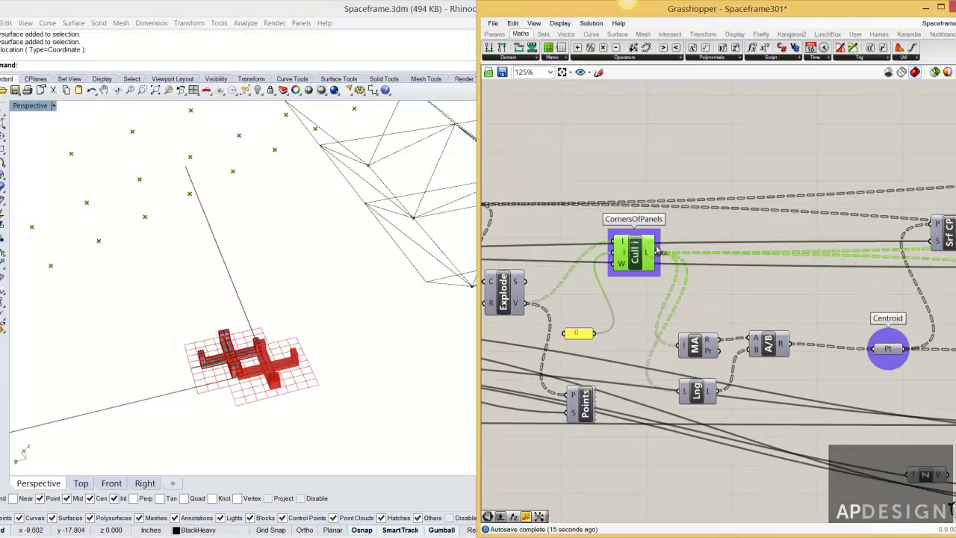
scroll(654, 250, "down", 6)
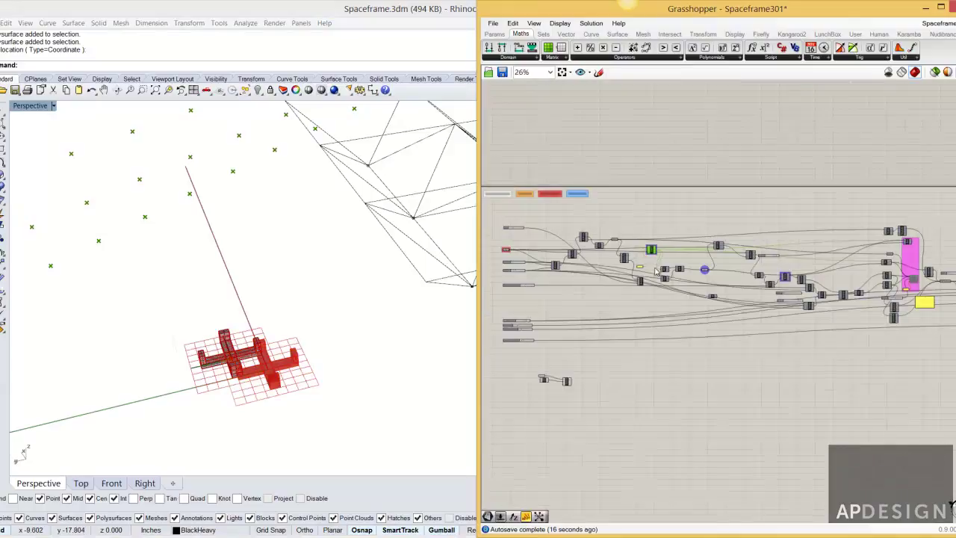
double_click(594, 372)
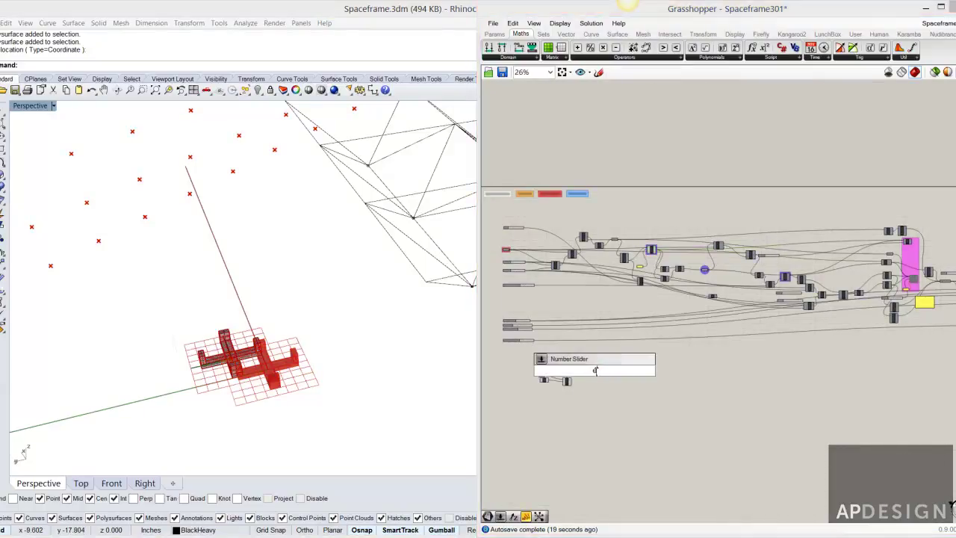
type("evaluate")
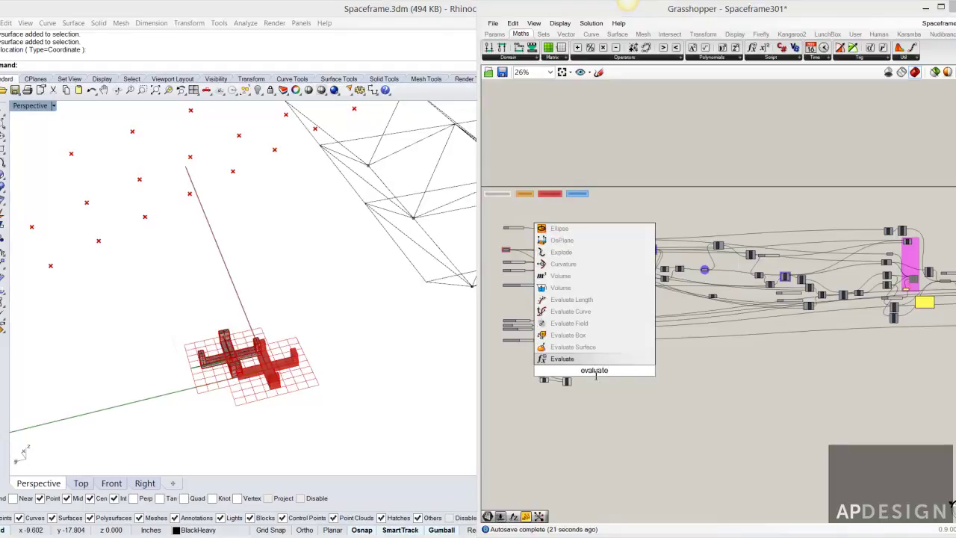
left_click(586, 347)
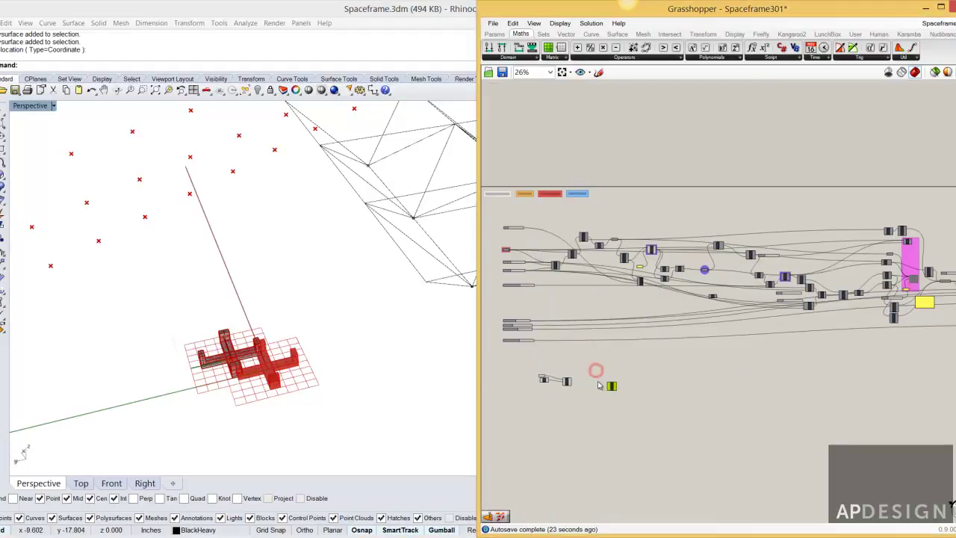
Add a Surface Closest Point component above the Orient and Evaluate Surface components.
scroll(598, 377, "up", 3)
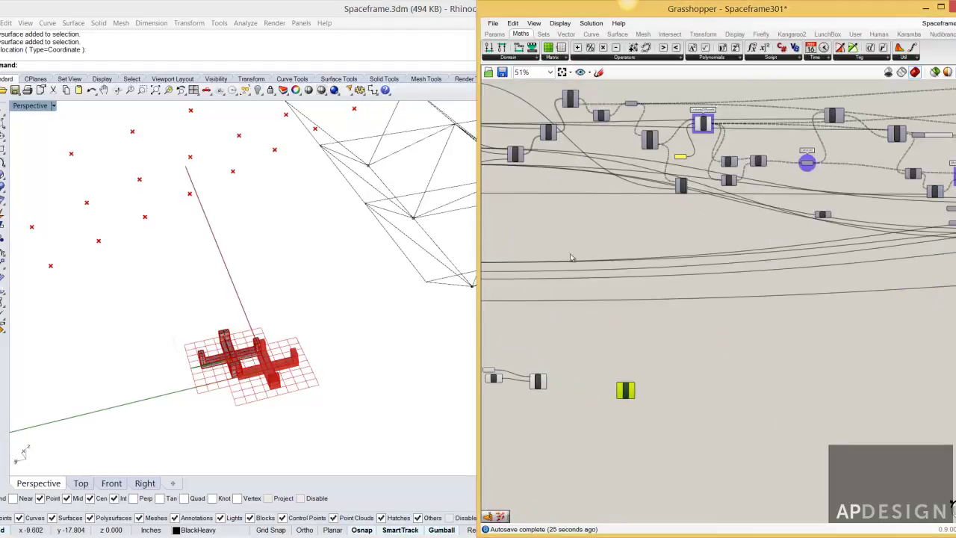
double_click(576, 348)
type("surface")
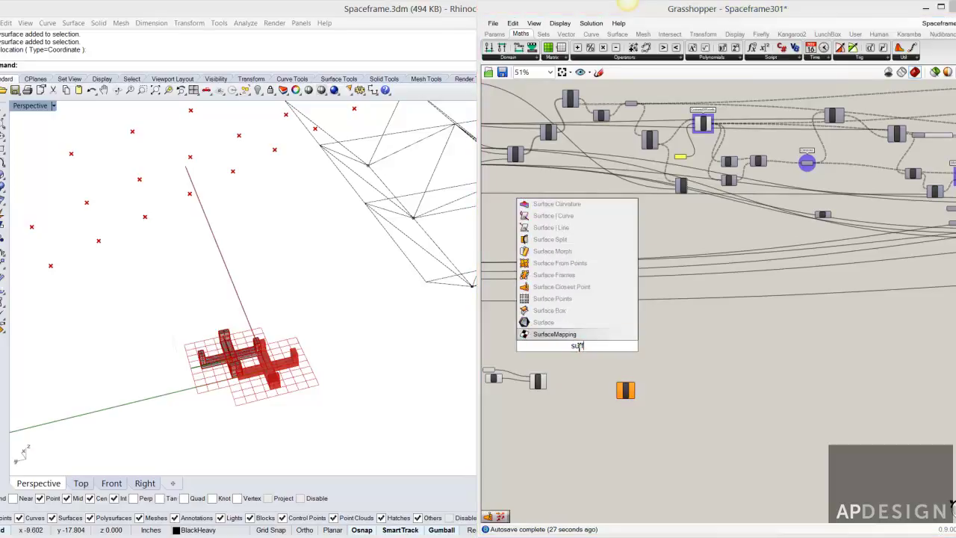
left_click(564, 275)
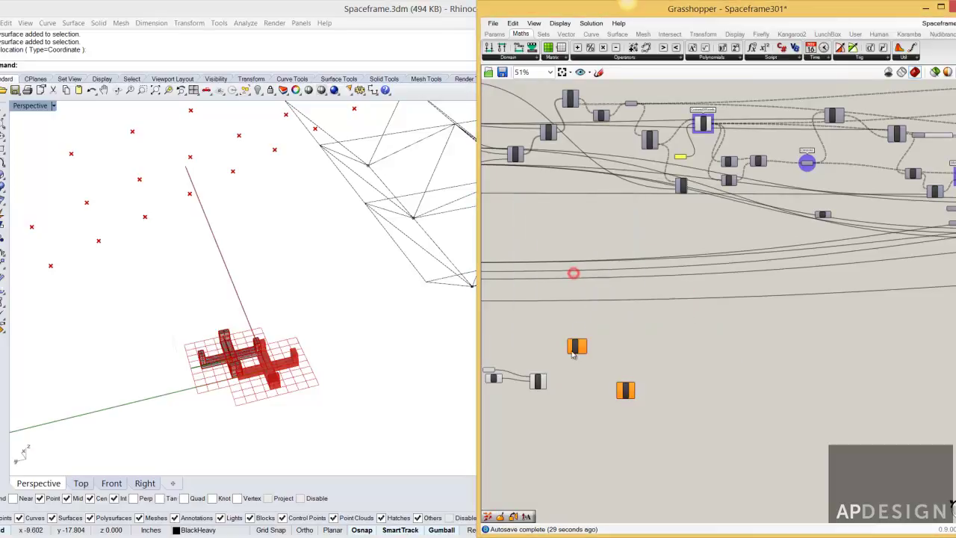
Connect the CornersOfPanels points to the P input of the Surface Closest Point component.
scroll(575, 347, "down", 2)
scroll(686, 179, "up", 3)
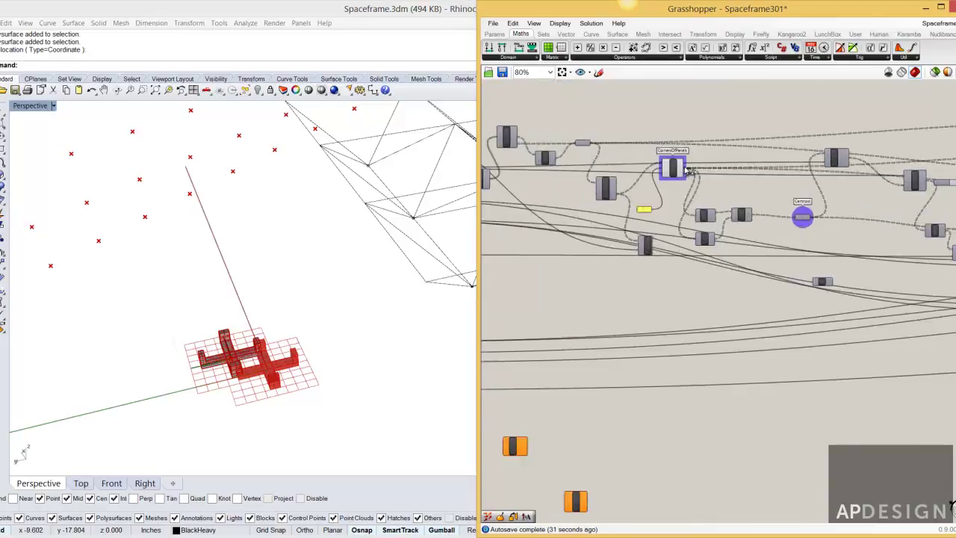
left_click_drag(685, 169, 628, 390)
scroll(643, 329, "down", 3)
scroll(589, 367, "up", 6)
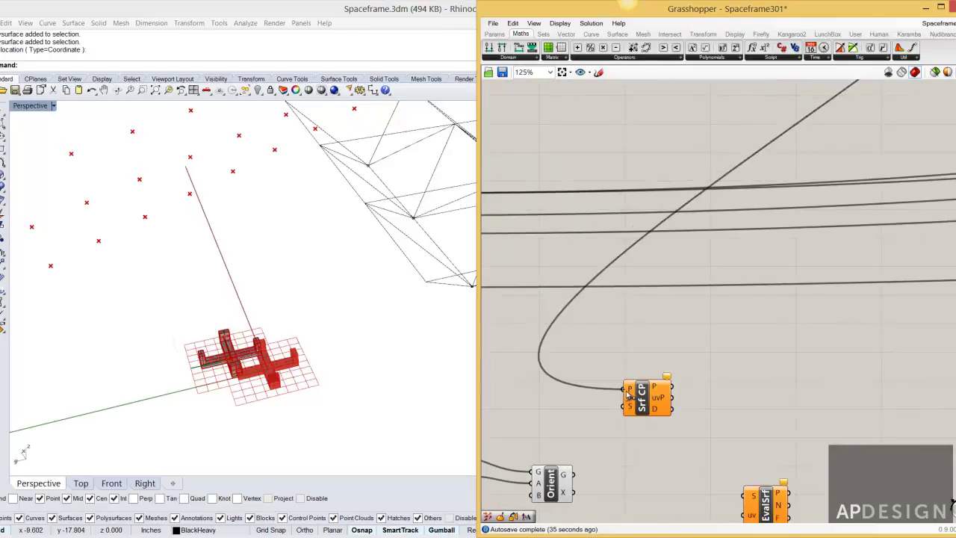
Connect the red Srf parameter at the start of the definition to the Surface Closest Point component's S input.
scroll(627, 395, "down", 4)
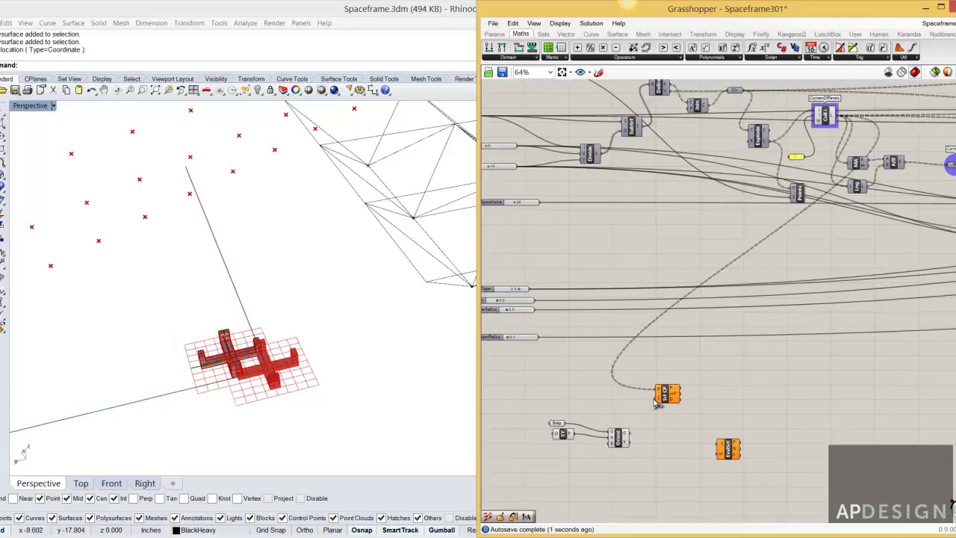
left_click_drag(652, 399, 542, 260)
scroll(648, 407, "down", 4)
scroll(586, 296, "up", 8)
scroll(647, 317, "down", 5)
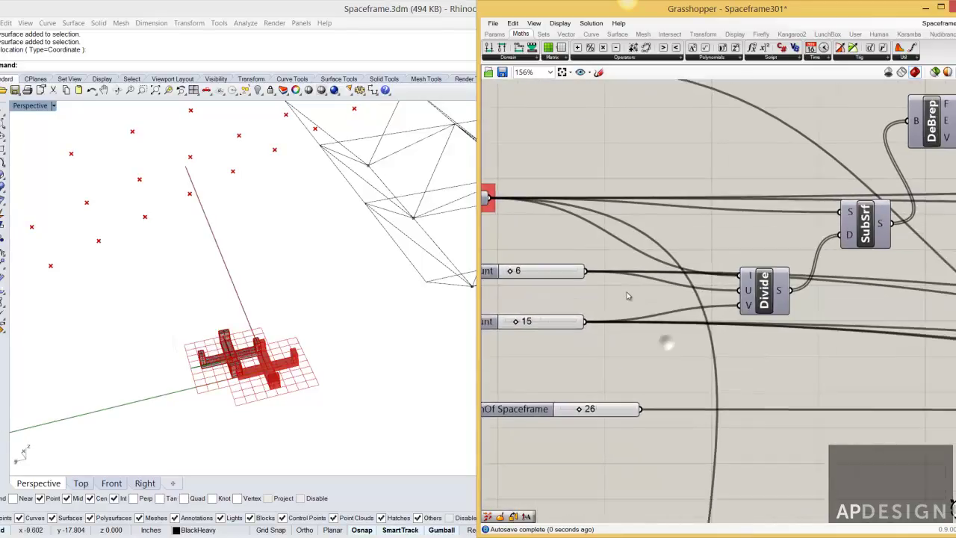
Move the Evaluate Surface component closer to Surface Closest Point and connect the red Srf parameter to its S input.
scroll(687, 416, "up", 5)
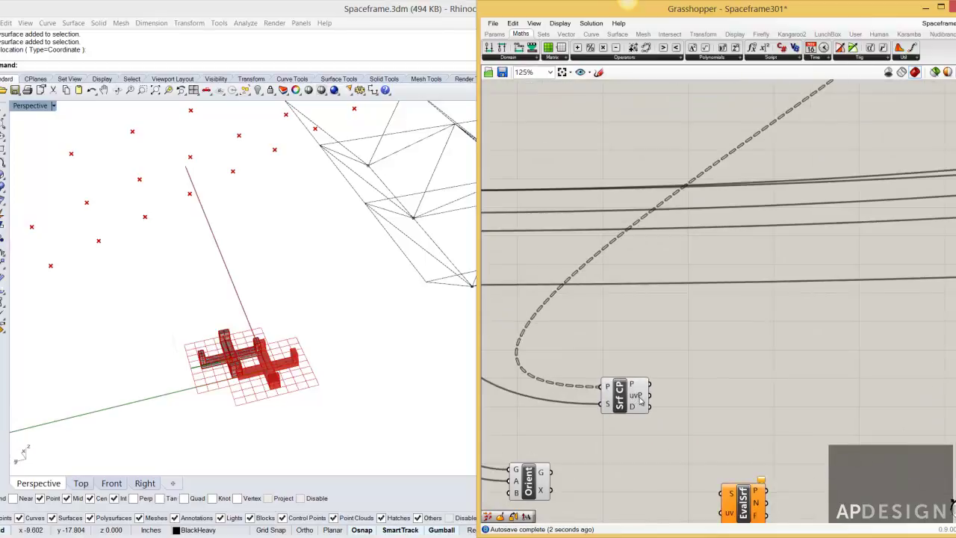
left_click_drag(724, 485, 714, 446)
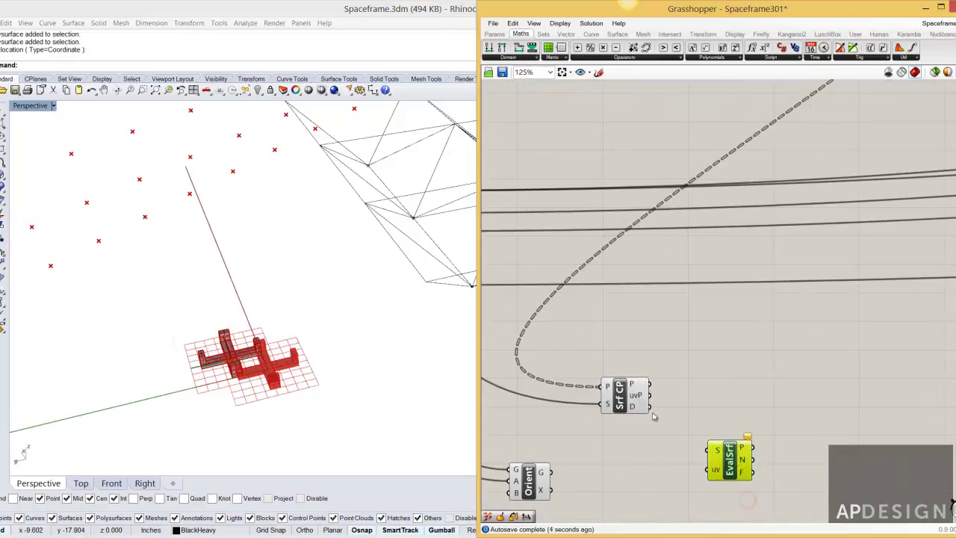
scroll(667, 423, "down", 2)
left_click_drag(674, 420, 566, 268)
scroll(677, 414, "down", 4)
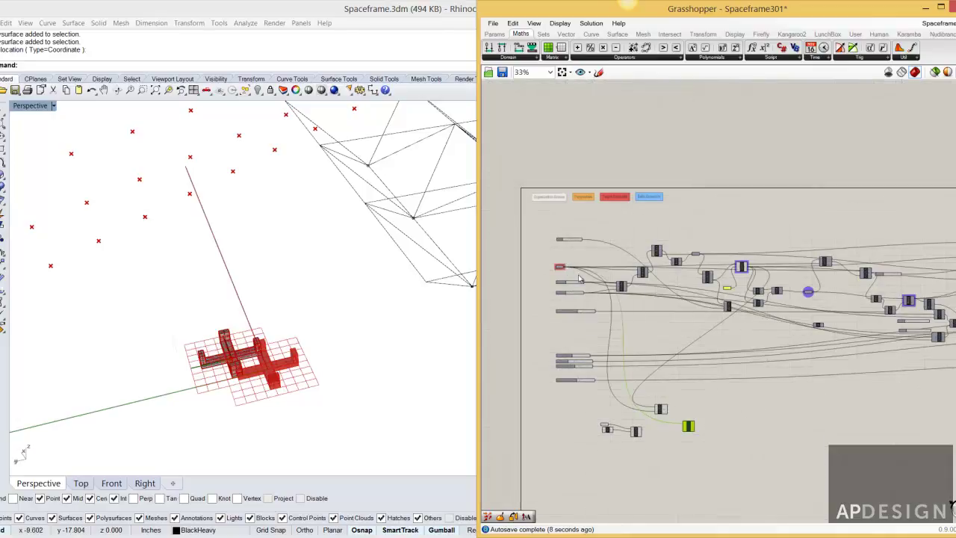
Connect the Surface Closest Point's uvP output to the Evaluate Surface component's uv input to generate planes at the corner points.
scroll(676, 434, "up", 1)
scroll(678, 438, "up", 5)
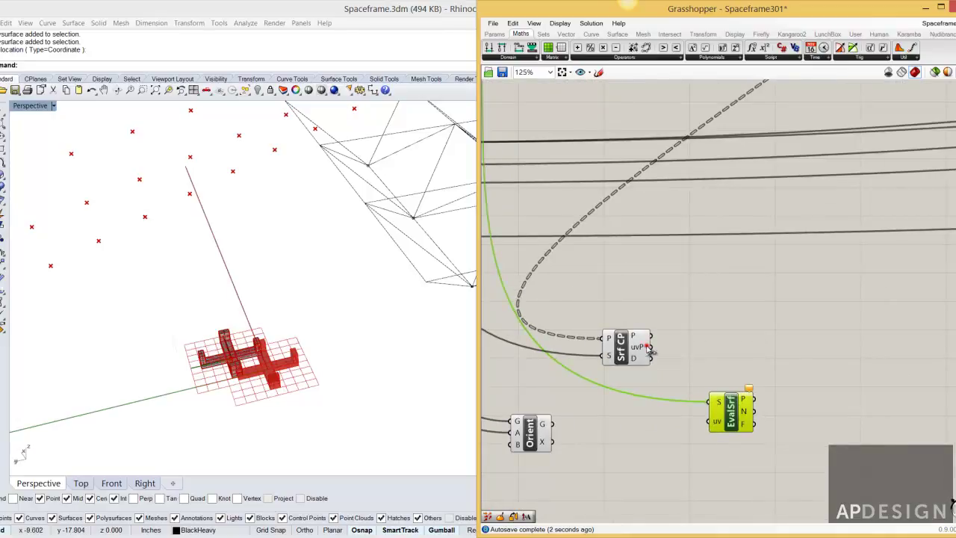
left_click_drag(657, 351, 713, 424)
left_click_drag(730, 422, 724, 425)
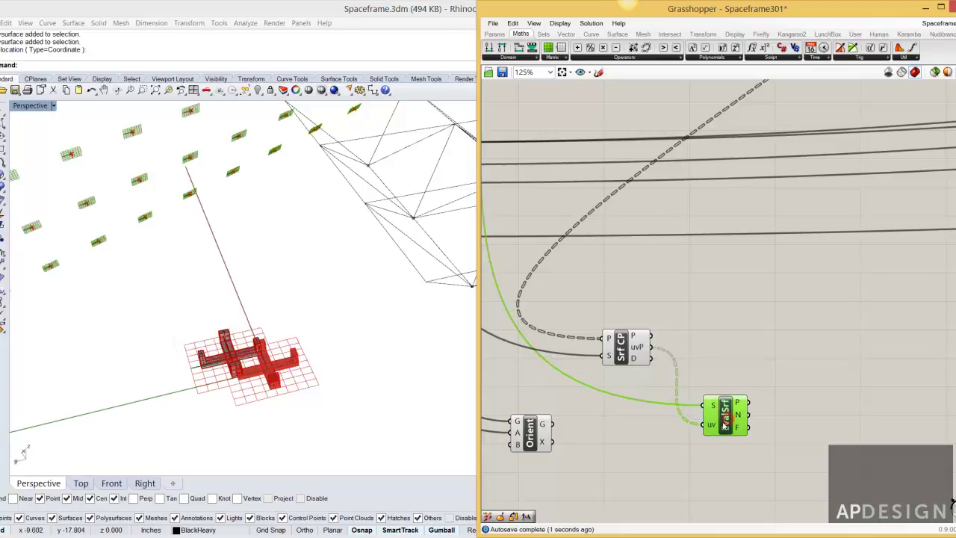
right_click_drag(228, 226, 246, 241)
scroll(247, 236, "down", 3)
scroll(244, 236, "down", 5)
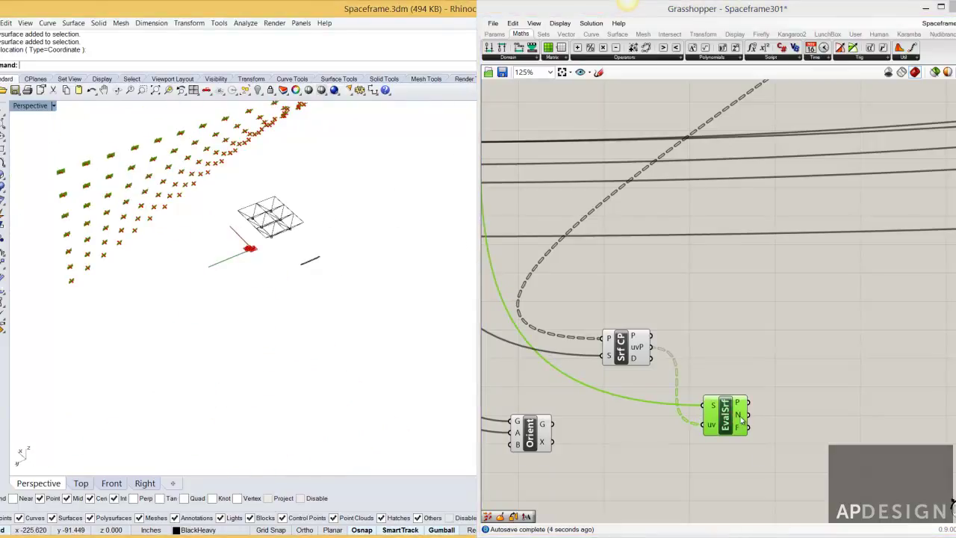
Place the Orient component after Evaluate Surface and connect the Evaluate Surface F output to Orient's B input.
mouse_move(740, 419)
left_click_drag(542, 433, 822, 392)
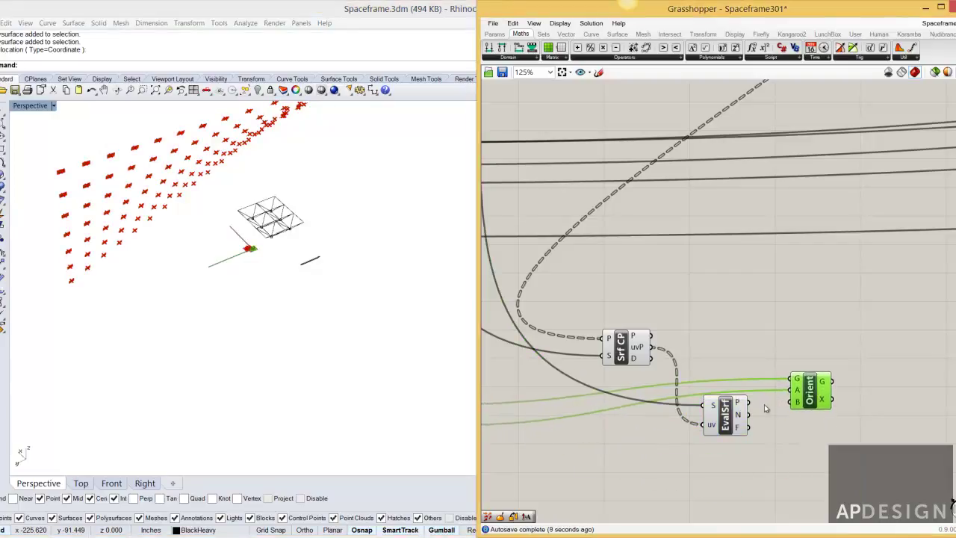
scroll(765, 422, "up", 5)
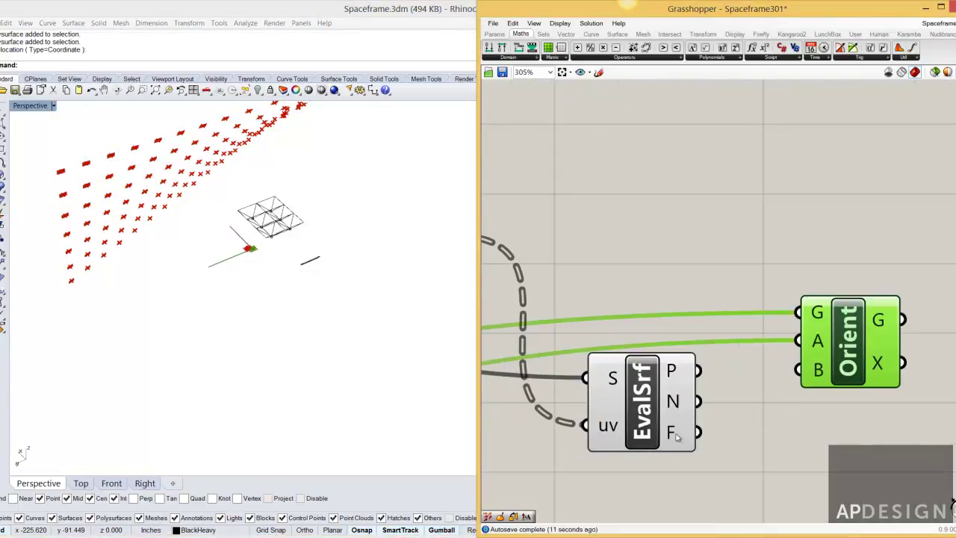
mouse_move(678, 438)
mouse_move(817, 375)
left_click_drag(702, 432, 803, 382)
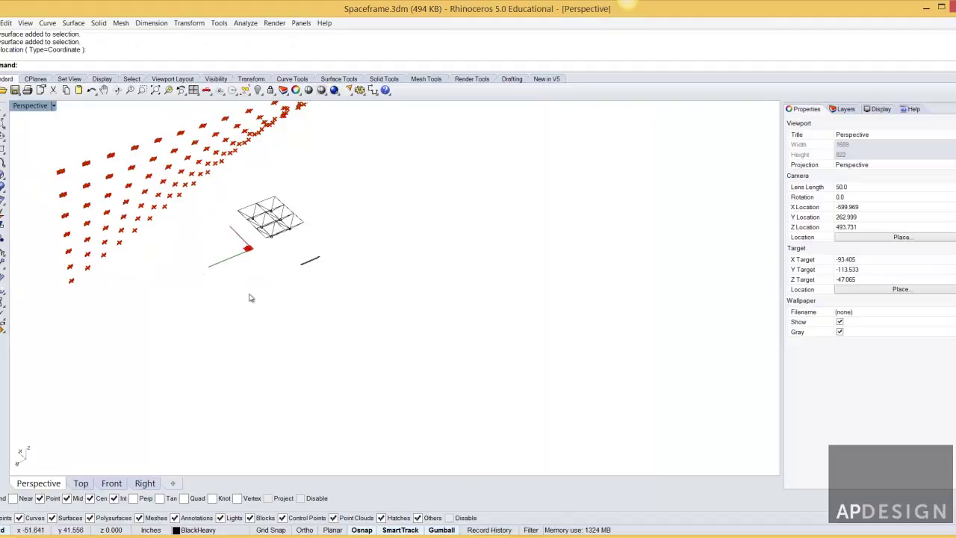
Inspect the cross-shaped connectors oriented at the panel corner points in the Perspective viewport.
right_click_drag(250, 297, 188, 278)
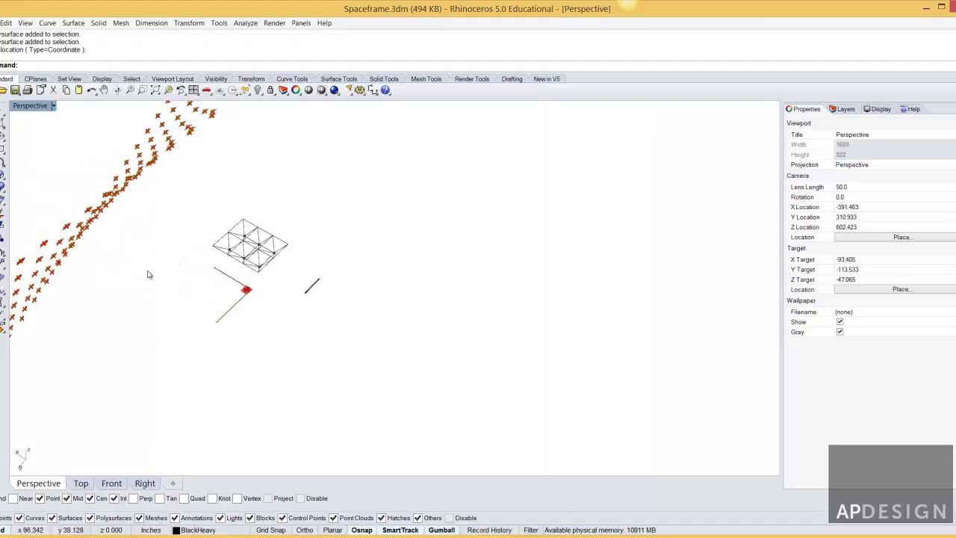
scroll(40, 268, "up", 5)
right_click_drag(45, 268, 289, 277, "shift")
right_click_drag(354, 262, 670, 292)
scroll(670, 292, "up", 8)
scroll(671, 292, "down", 13)
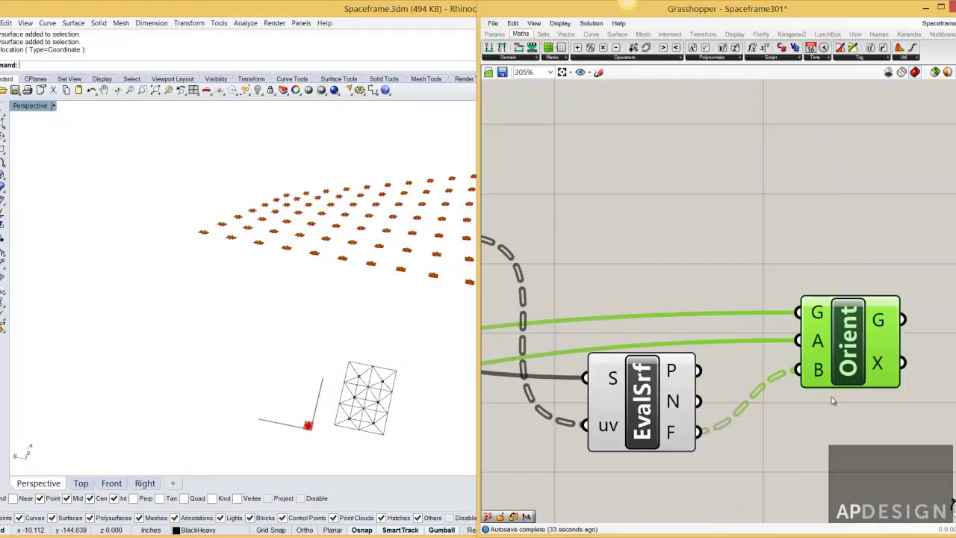
left_click(831, 401)
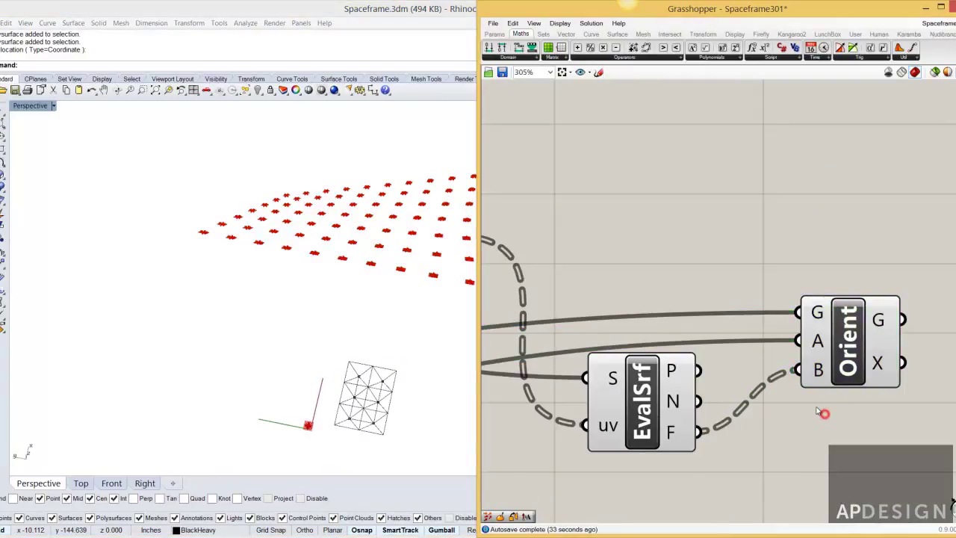
Enable the preview of the two Cap components at the end of the definition to show the spaceframe rods.
scroll(832, 396, "down", 10)
scroll(831, 354, "up", 10)
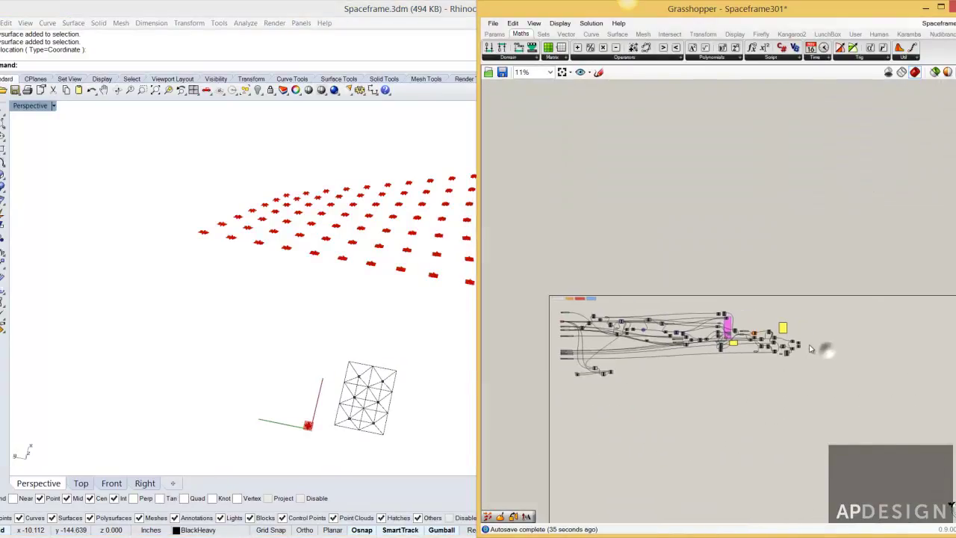
left_click_drag(822, 385, 758, 268)
middle_click(774, 273)
left_click(777, 248)
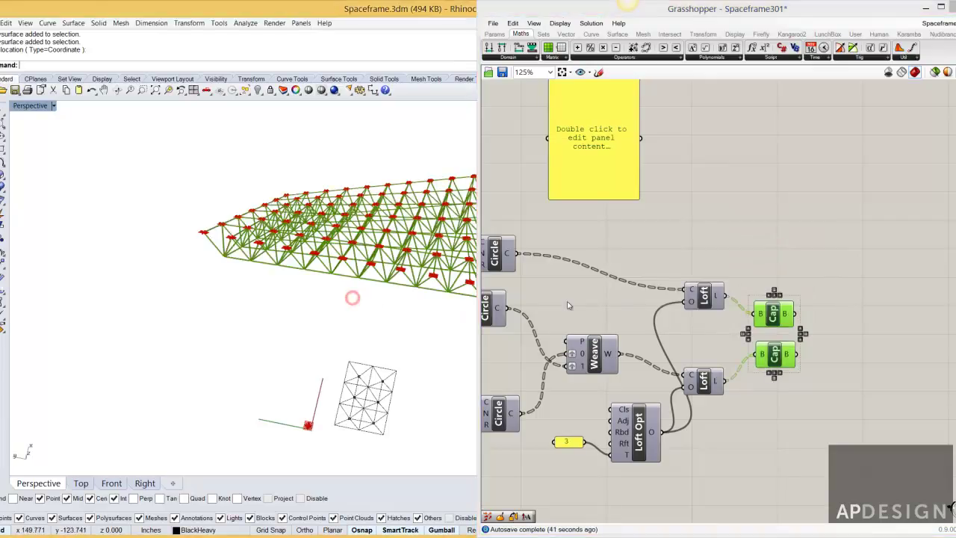
Delete the unneeded orange component and its slider between the Crv parameter and the upper PFrame component.
right_click_drag(568, 302, 759, 304)
scroll(752, 301, "down", 5)
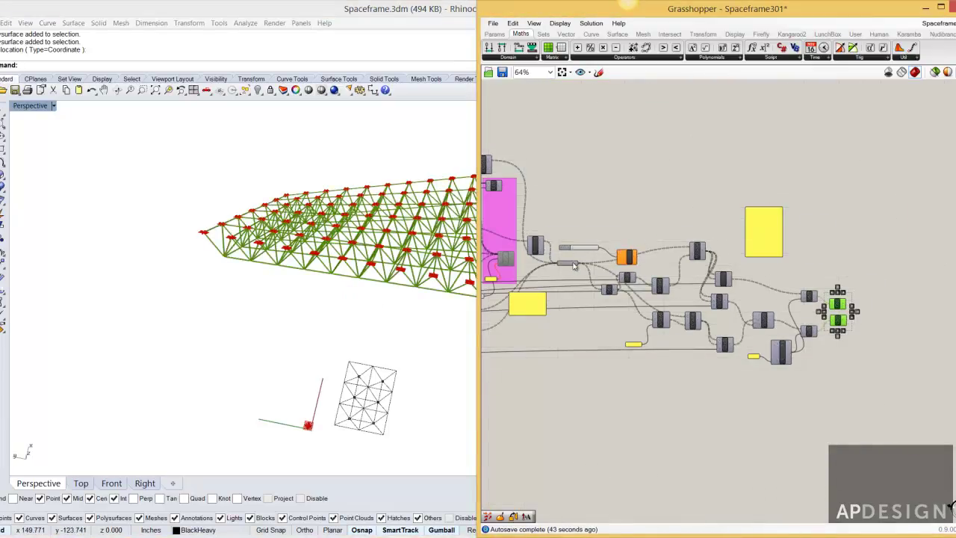
scroll(579, 268, "up", 6)
scroll(596, 269, "down", 3)
left_click_drag(730, 261, 598, 215)
key("Delete")
scroll(639, 238, "down", 2)
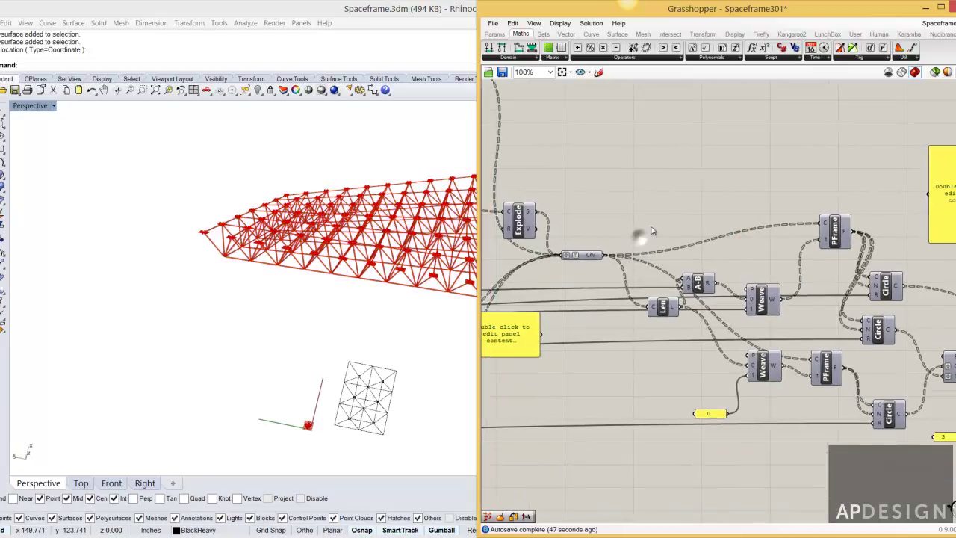
Inspect how the connectors meet the spaceframe rods and return to the SubSrf and DeBrep part of the definition.
right_click_drag(321, 280, 328, 298)
scroll(246, 384, "up", 8)
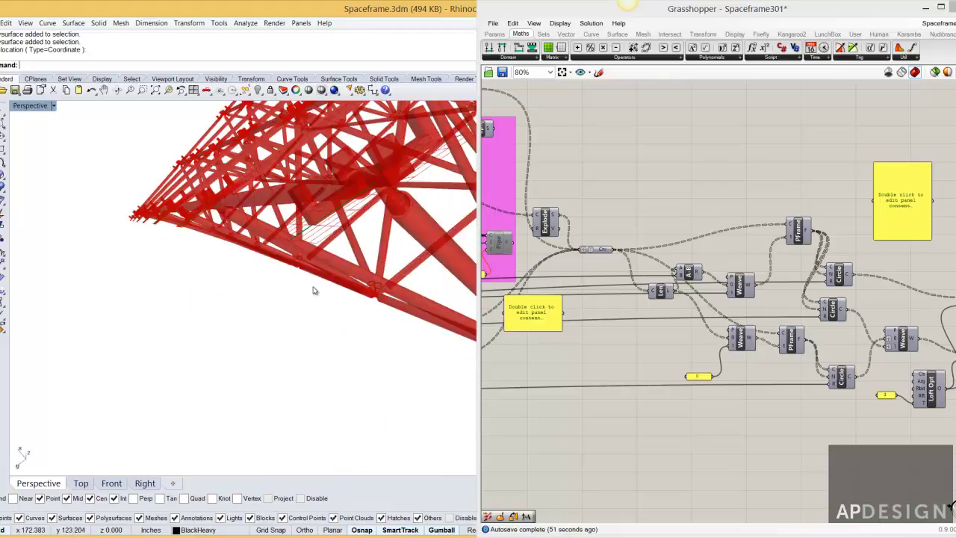
right_click_drag(377, 246, 699, 285)
scroll(532, 296, "down", 5)
right_click_drag(544, 247, 771, 289)
scroll(652, 261, "up", 5)
right_click_drag(654, 305, 717, 298)
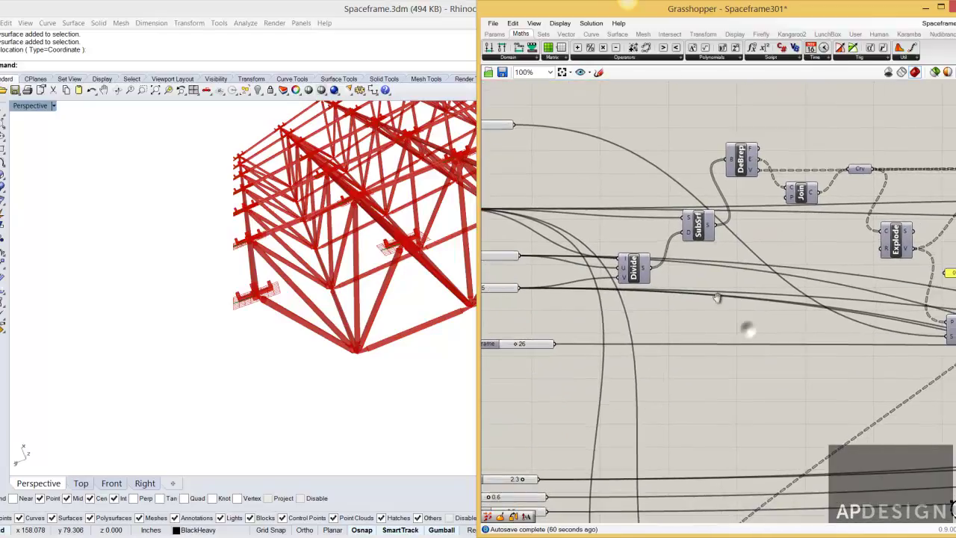
double_click(761, 340)
type("offset")
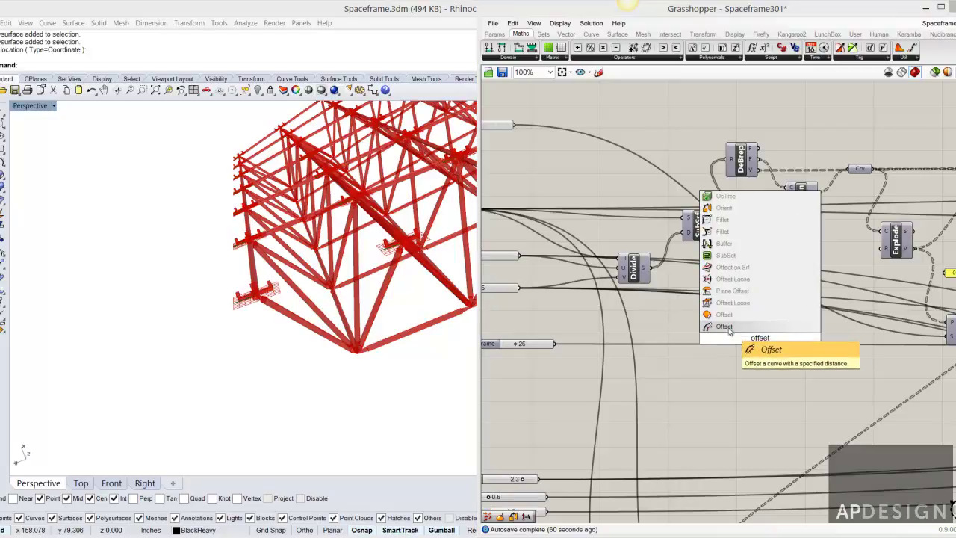
key("Return")
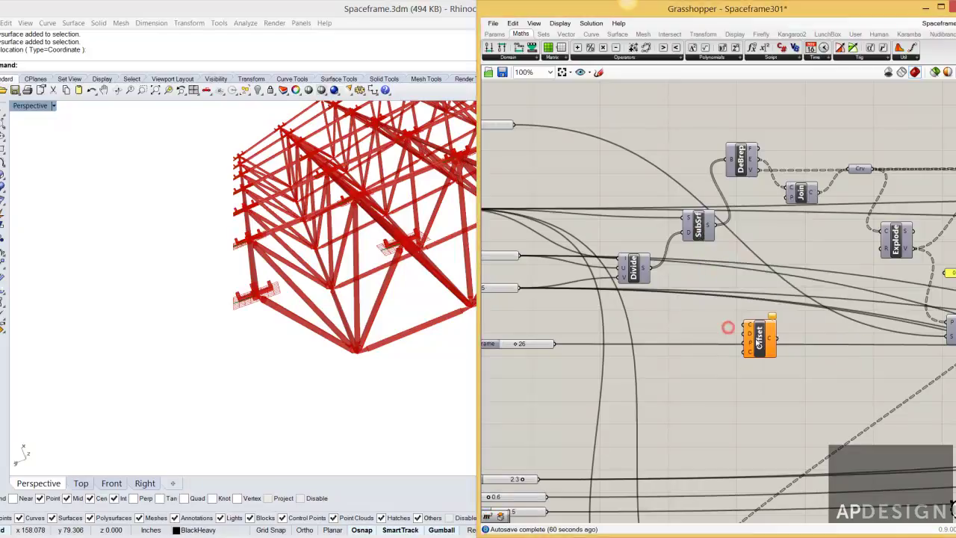
key("Delete")
Move the DeBrep component down to sit beside the SubSrf component's output.
left_click_drag(740, 153, 737, 245)
right_click_drag(712, 260, 808, 252)
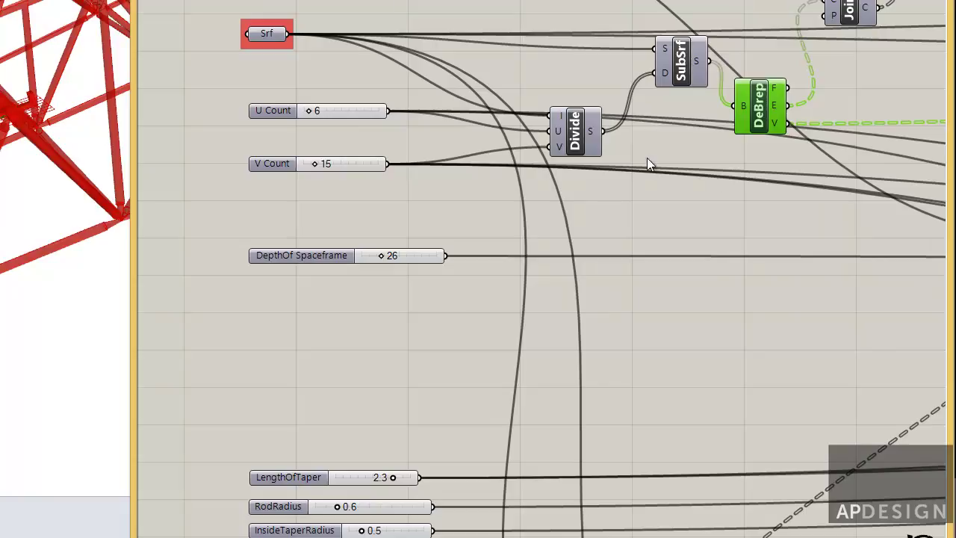
right_click_drag(824, 211, 543, 93)
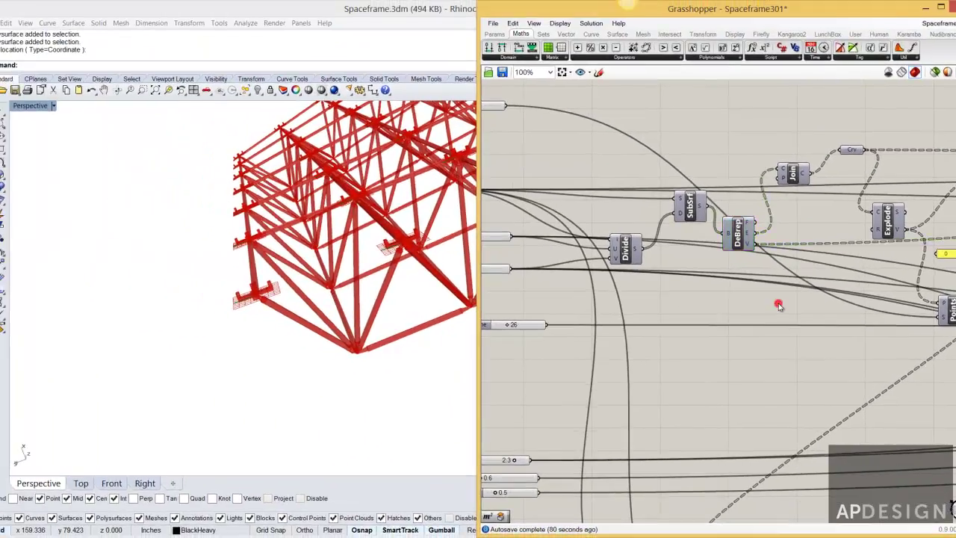
Add a surface Offset component below DeBrep and connect DeBrep's F output to its S input.
double_click(626, 213)
type("offset")
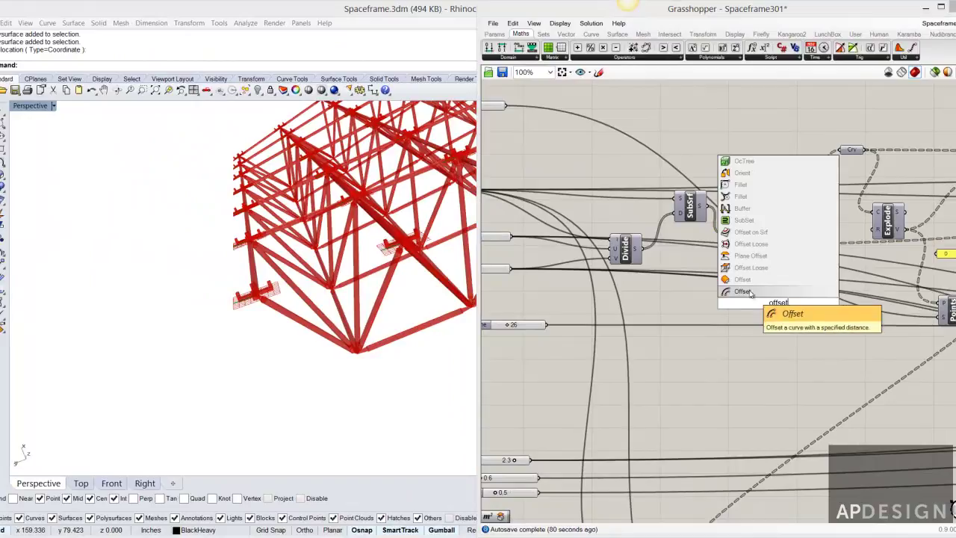
left_click(751, 292)
left_click_drag(756, 226, 763, 293)
mouse_move(346, 287)
right_mouse_down()
mouse_move(339, 278)
mouse_move(332, 285)
right_mouse_up()
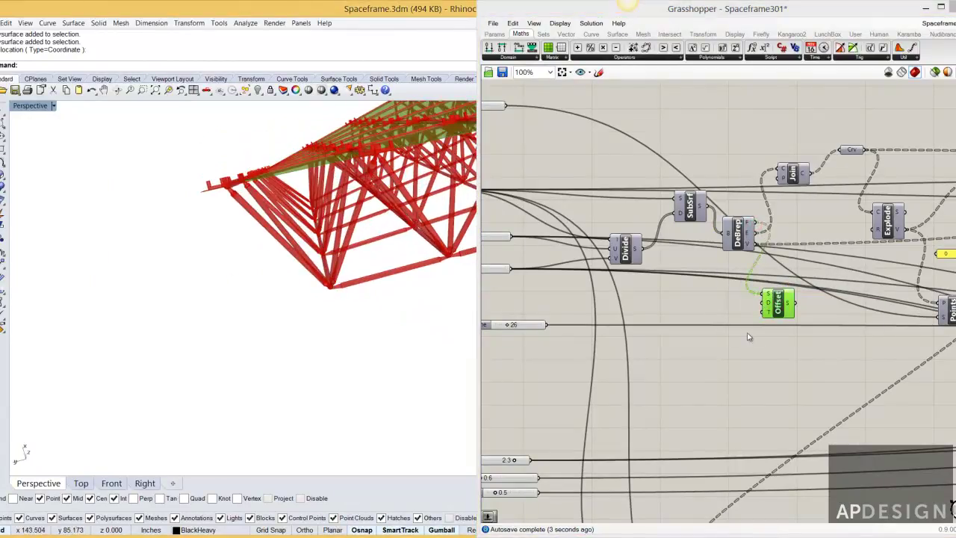
Add a number slider below the surface Offset component, connect it to the D input, and set the distance to 1.
left_click(759, 337)
double_click(739, 340)
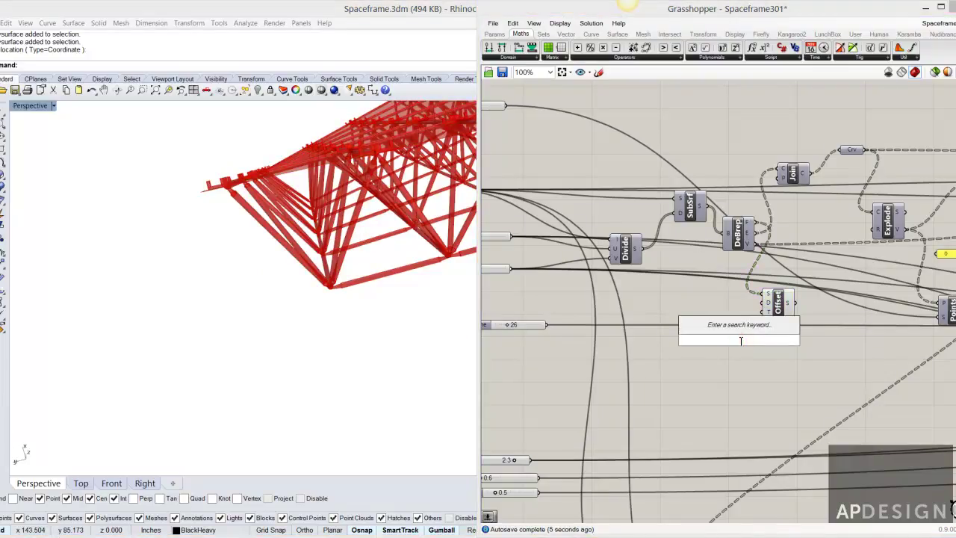
type("slider")
key("Return")
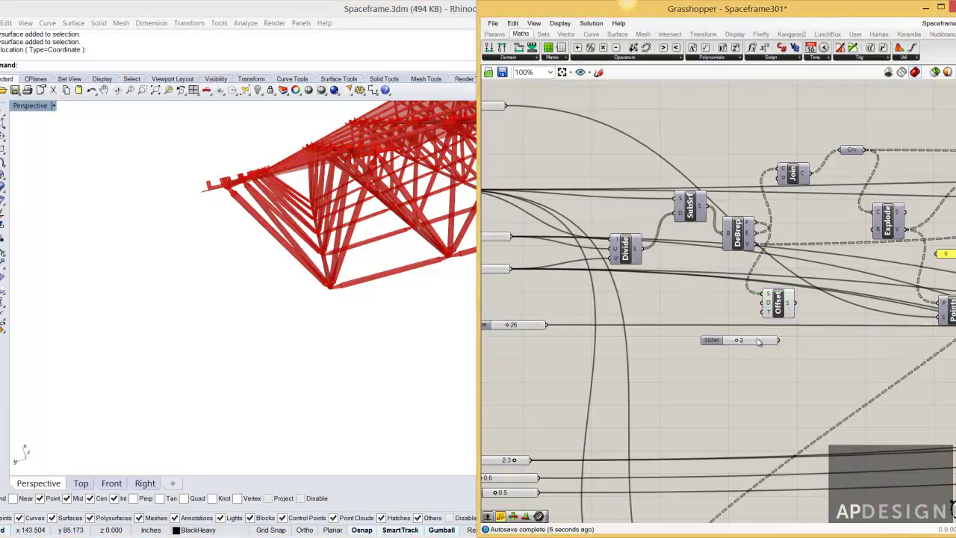
left_click(758, 340)
left_click_drag(750, 339, 763, 303)
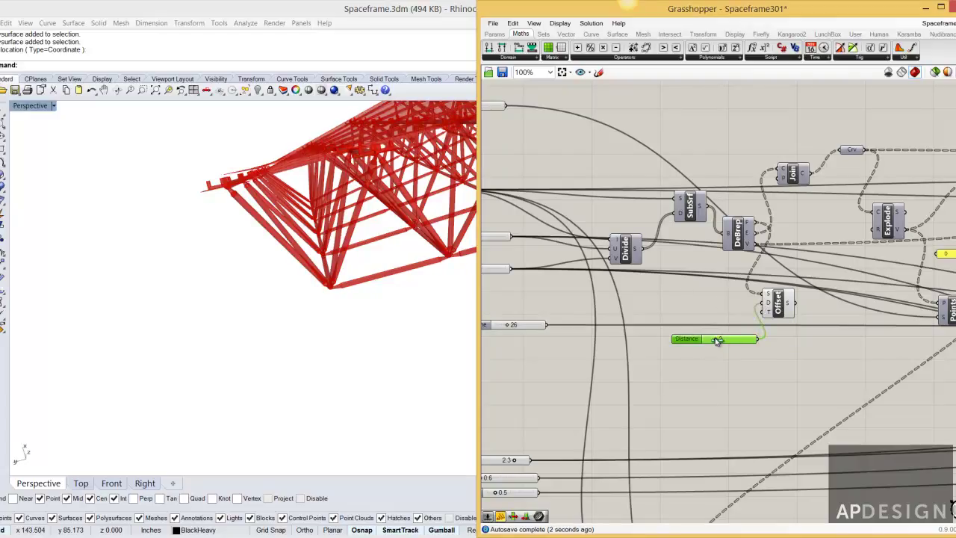
left_click_drag(716, 340, 713, 339)
mouse_move(239, 238)
right_mouse_down()
mouse_move(222, 213)
mouse_move(219, 237)
mouse_move(148, 228)
mouse_move(209, 236)
right_mouse_up()
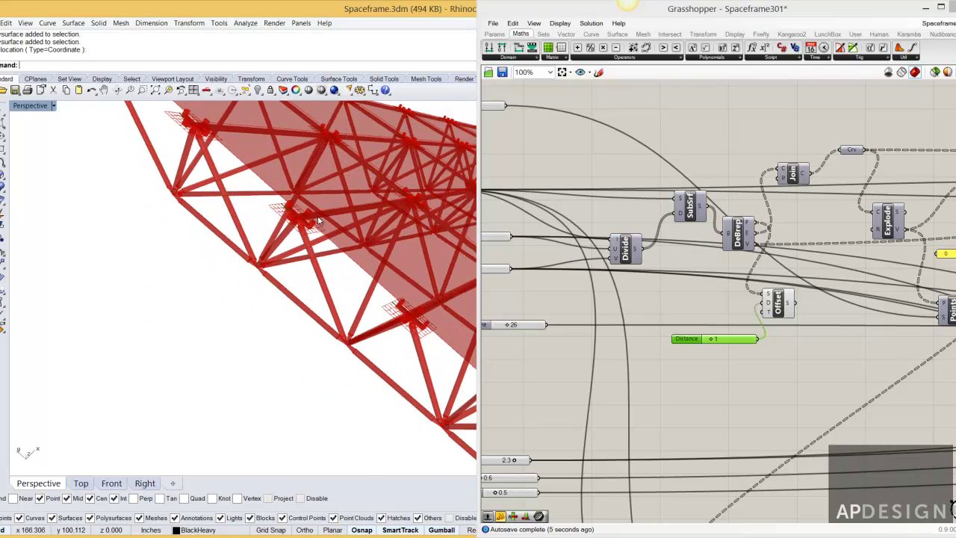
Examine the gap between the offset panel surfaces and the connectors along the spaceframe's edge.
scroll(322, 218, "up", 7)
scroll(322, 219, "down", 6)
right_click_drag(330, 227, 297, 228)
scroll(296, 228, "up", 2)
scroll(294, 229, "down", 6)
scroll(274, 228, "up", 2)
scroll(266, 223, "up", 3)
right_click_drag(344, 328, 276, 286)
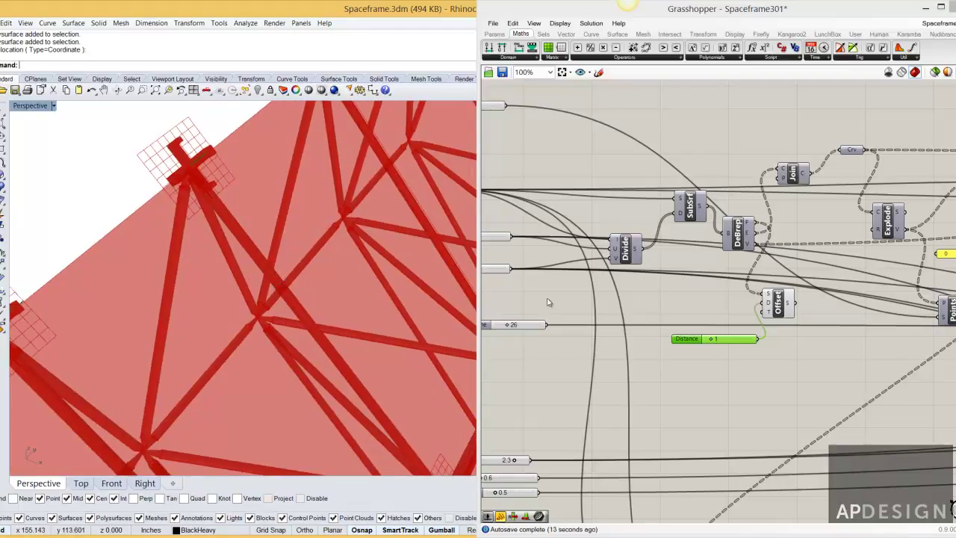
Turn off the preview of the Srf CP and EvalSrf components in the Grasshopper definition.
left_click(638, 328)
scroll(638, 329, "down", 6)
right_click_drag(691, 399, 689, 343)
left_click_drag(728, 399, 622, 275)
scroll(689, 384, "up", 4)
middle_click(622, 272)
left_click(648, 245)
Examine the whole spaceframe with its panel surfaces and the connectors at the panel corners.
right_click_drag(328, 245, 326, 246)
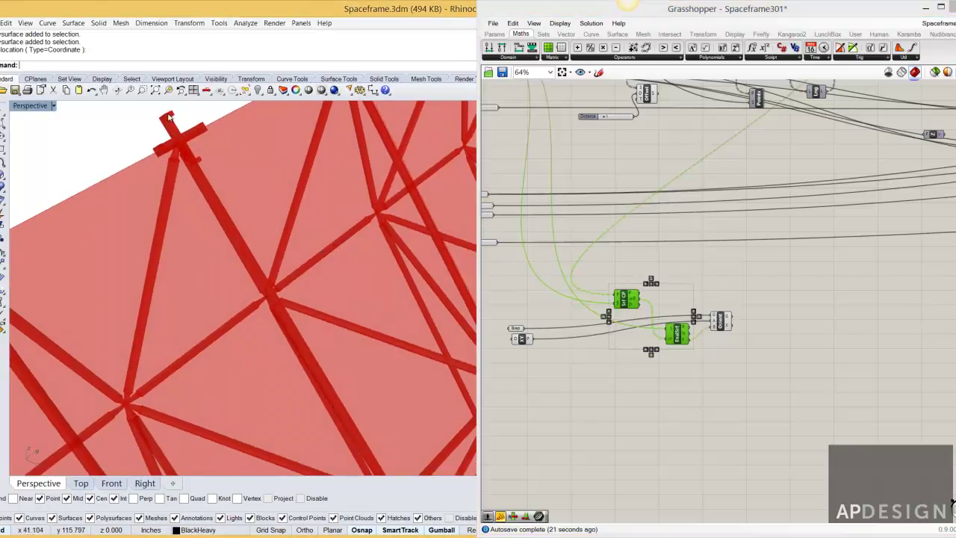
scroll(189, 136, "down", 5)
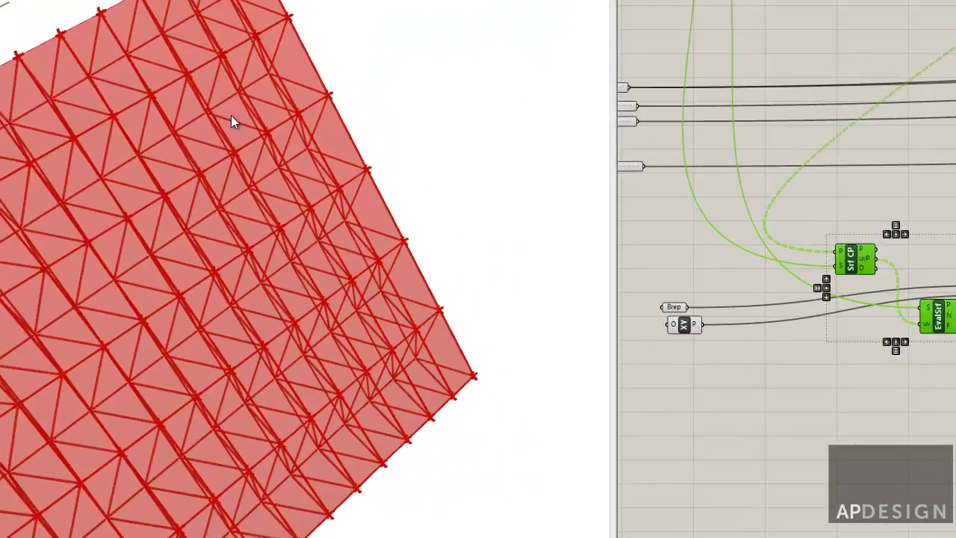
right_click_drag(231, 117, 340, 138)
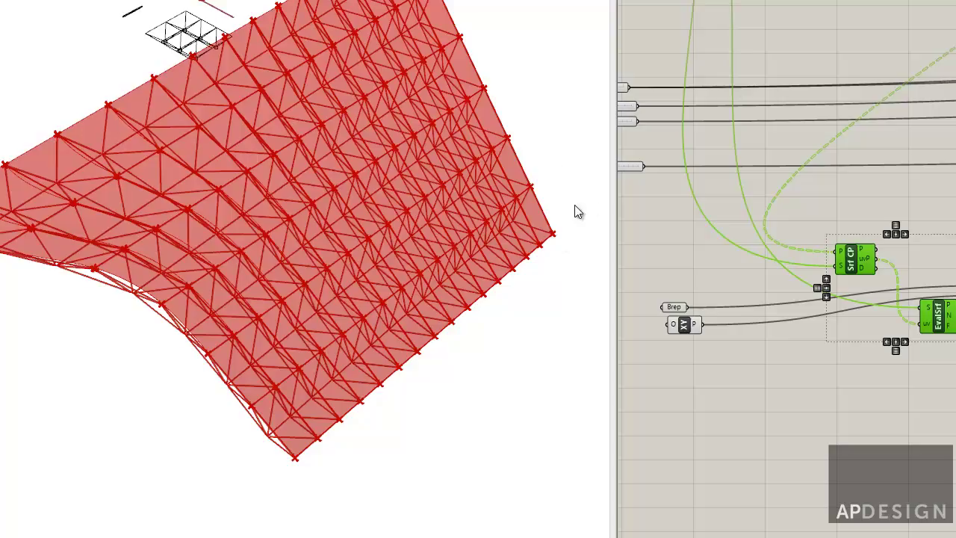
right_click_drag(828, 97, 882, 236)
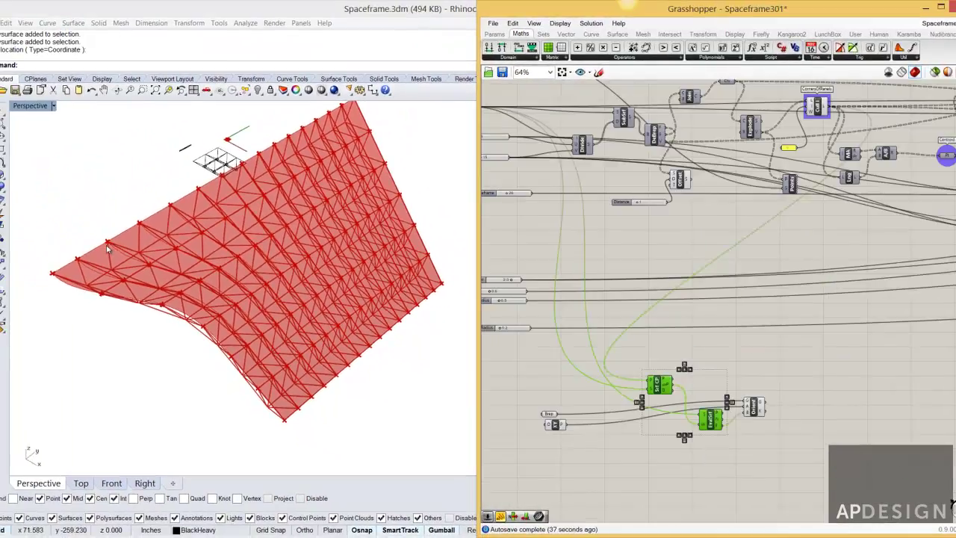
scroll(108, 247, "up", 5)
scroll(107, 246, "down", 5)
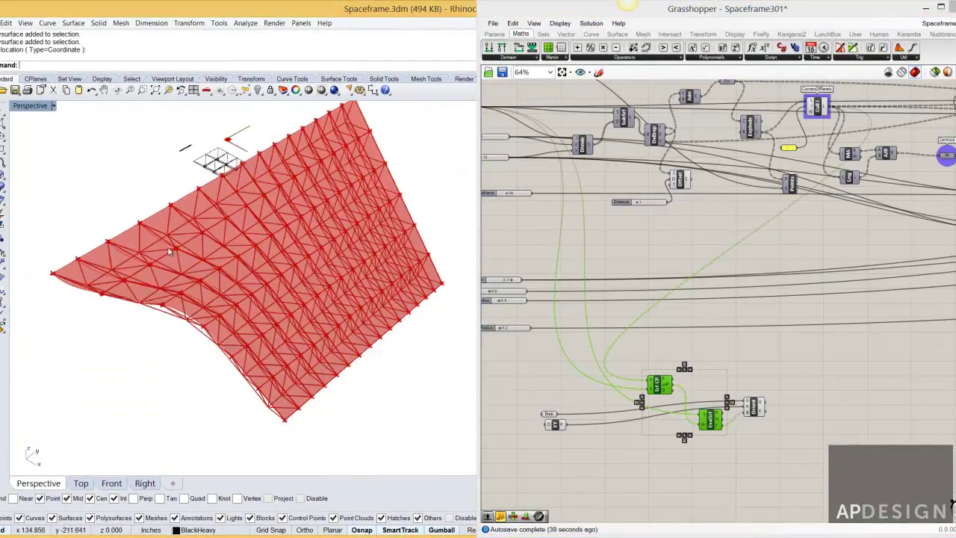
right_click_drag(418, 308, 329, 187)
Show the hidden source surfaces in the Rhino model and select the curved one under the spaceframe.
left_click(257, 90)
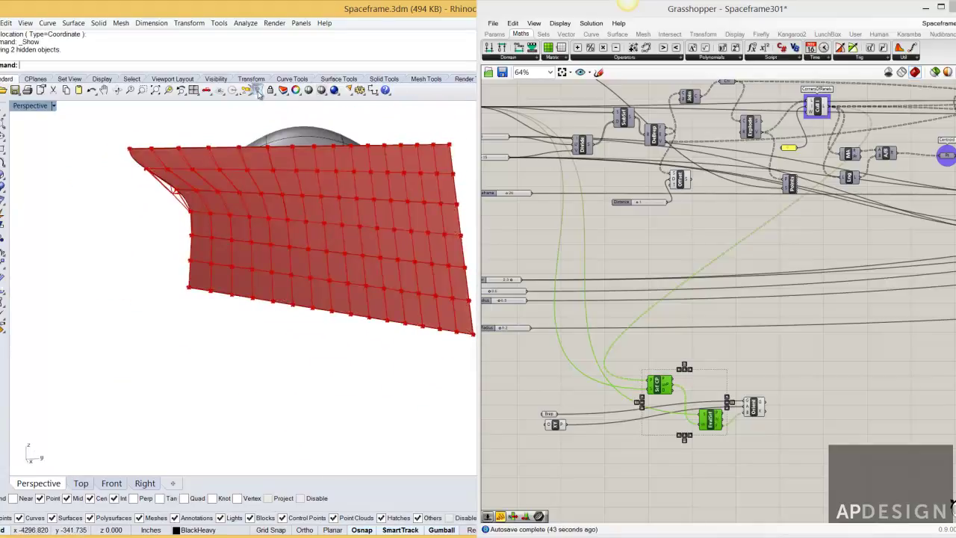
right_click_drag(165, 193, 296, 200)
left_click(300, 202)
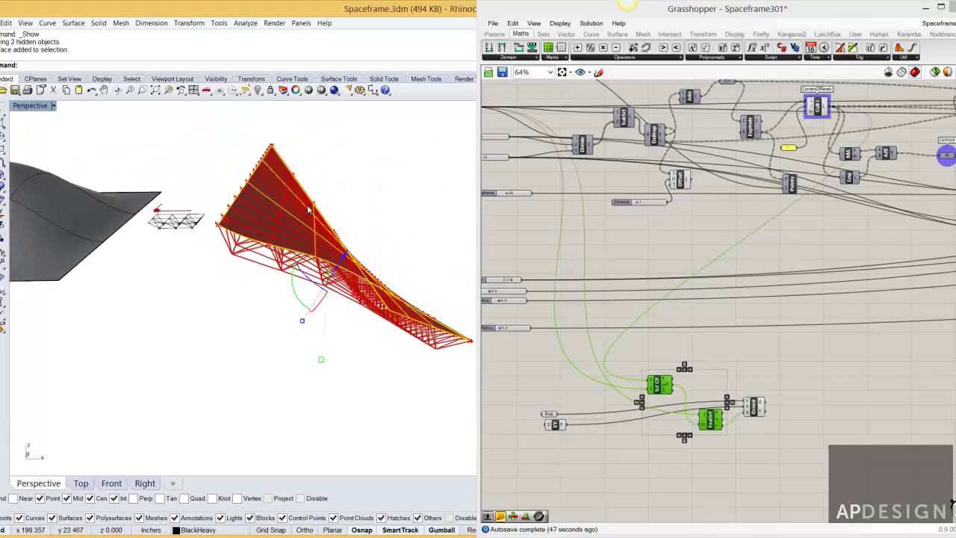
scroll(323, 210, "down", 3)
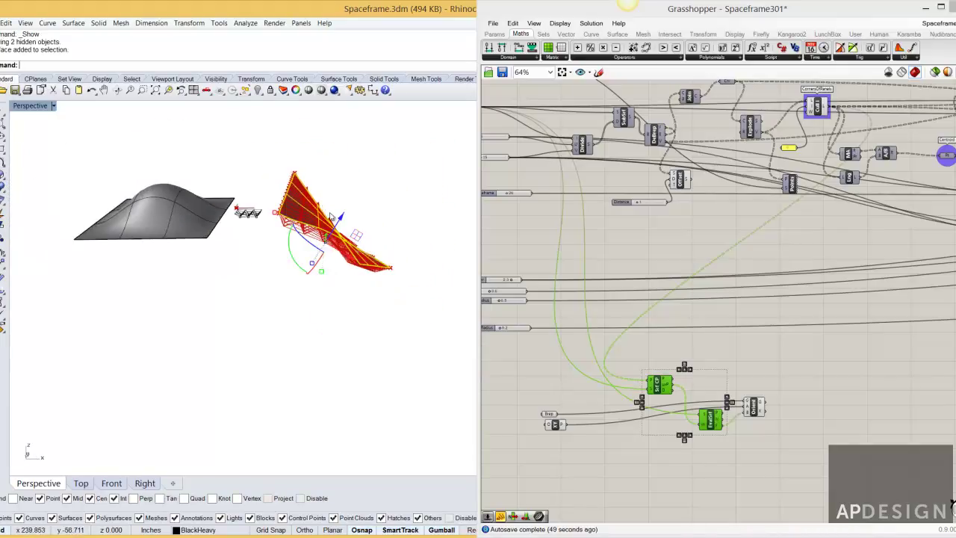
Reassign the definition's input surface parameter to the dome-shaped surface in the Rhino model.
left_click(142, 198)
left_click(537, 213)
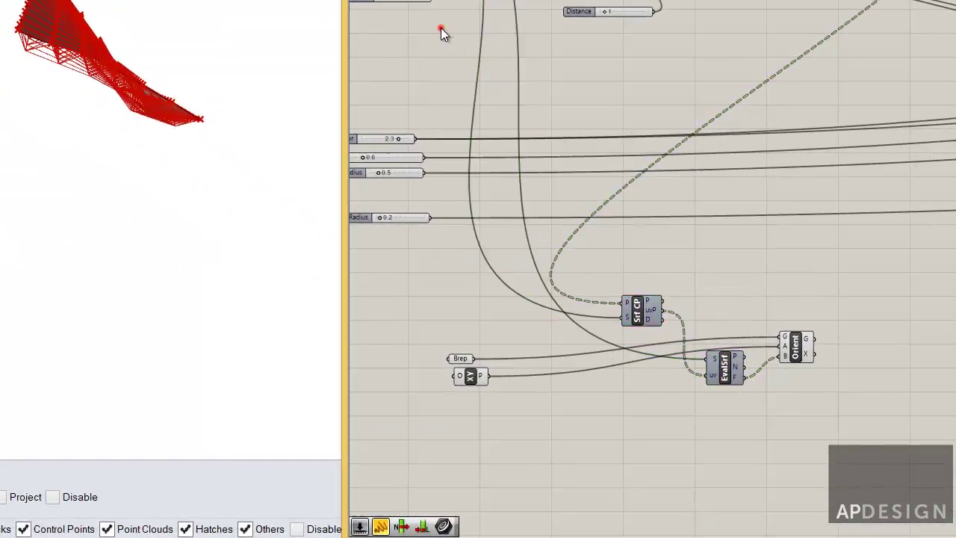
right_click_drag(485, 60, 731, 243)
left_click(564, 37)
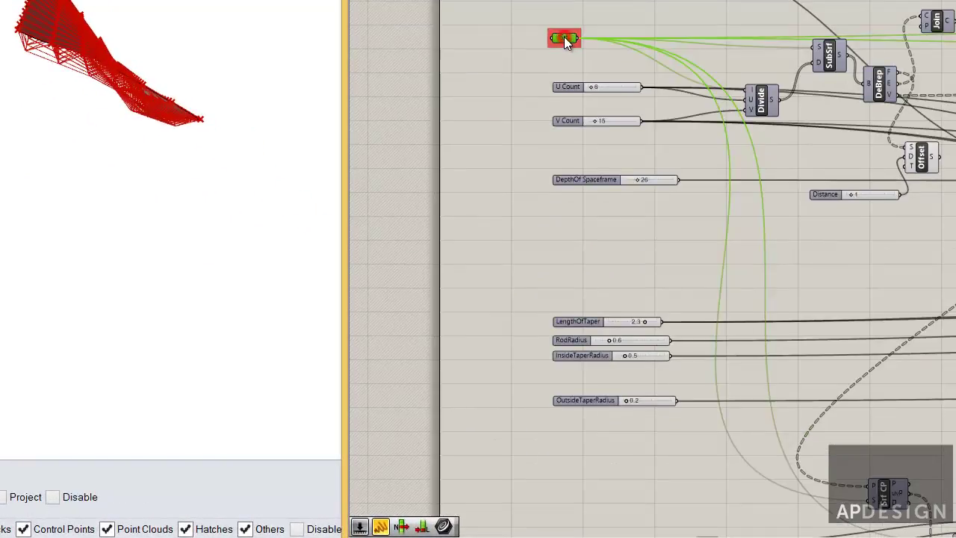
right_click(564, 36)
left_click(641, 276)
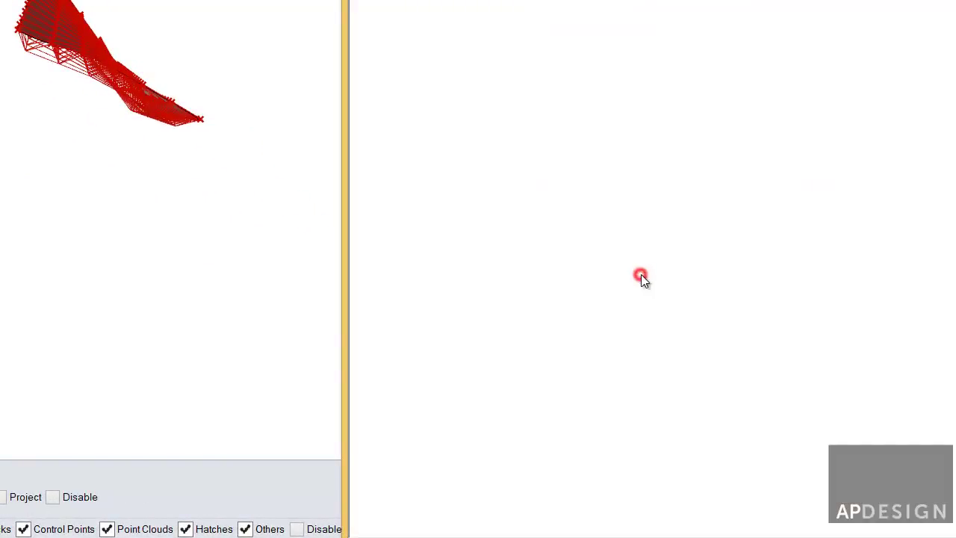
left_click(1, 137)
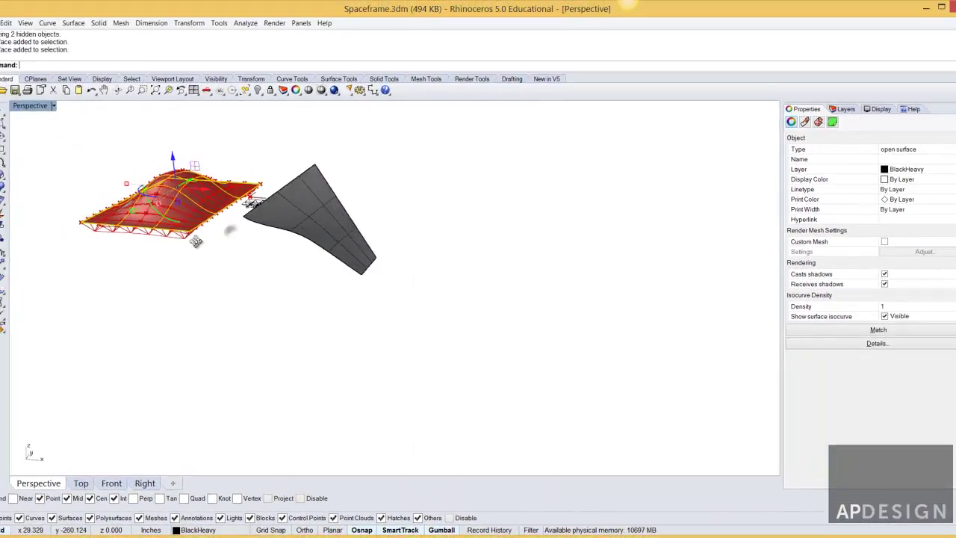
Hide the dome-shaped source surface and inspect the spaceframe, panels and connectors generated on it.
right_click_drag(196, 241, 258, 196)
scroll(229, 199, "up", 4)
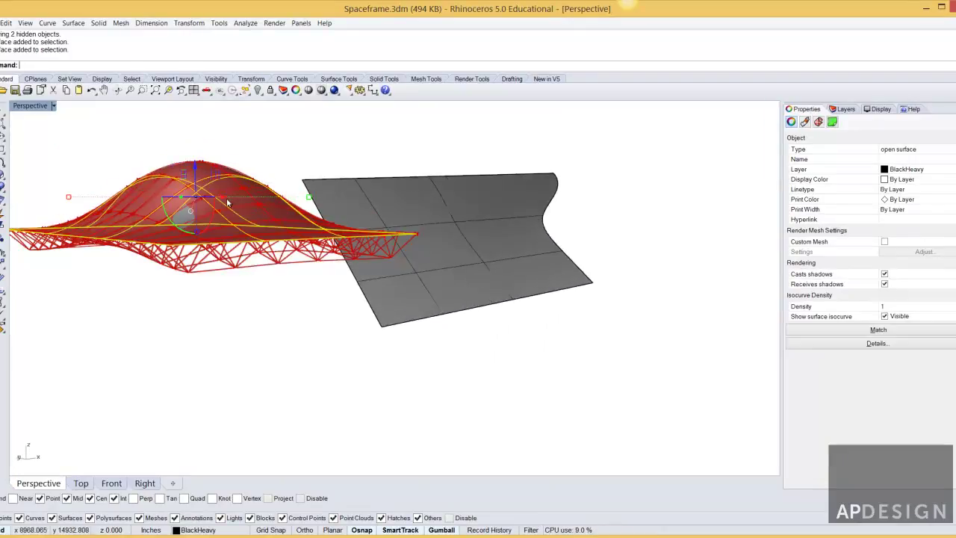
type("ZS")
key("Return")
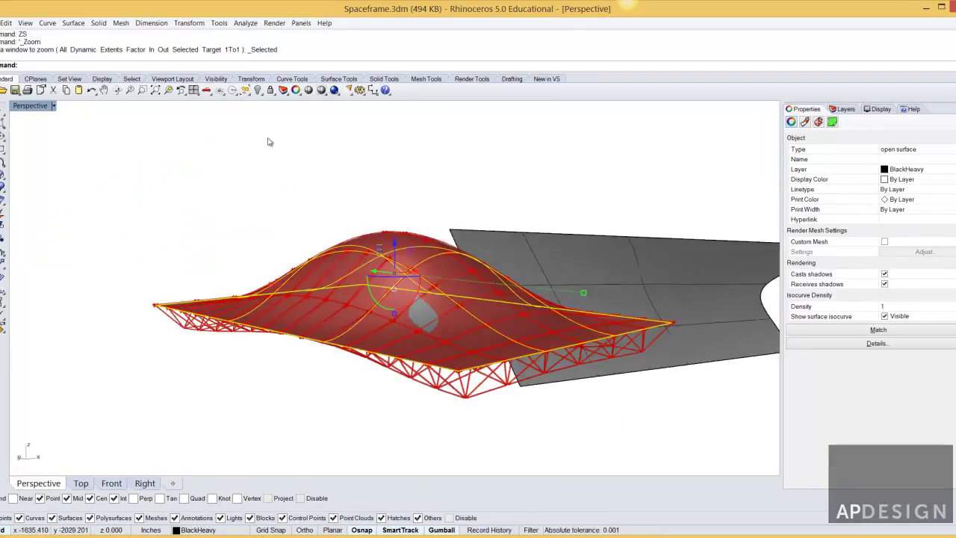
left_click(257, 90)
right_click_drag(343, 271, 478, 341)
scroll(371, 288, "up", 5)
scroll(482, 336, "down", 8)
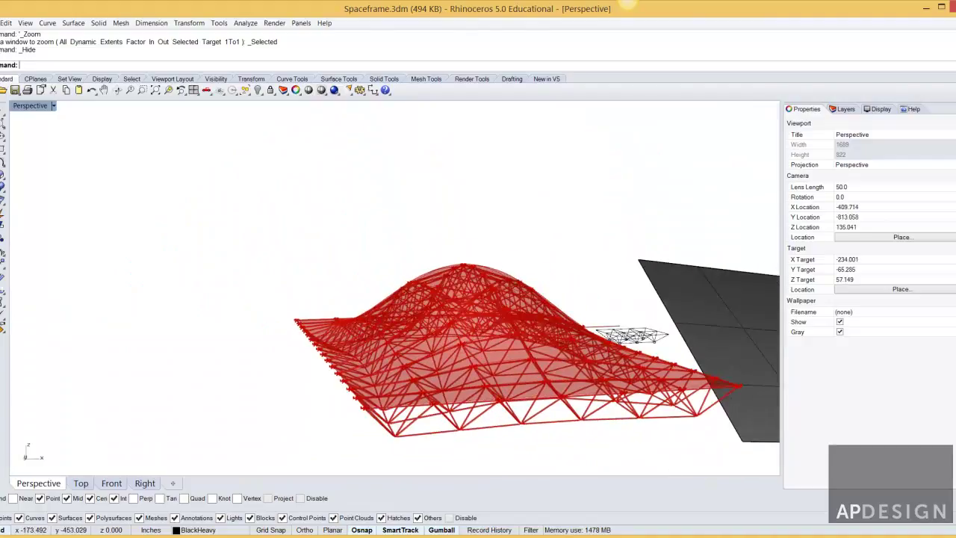